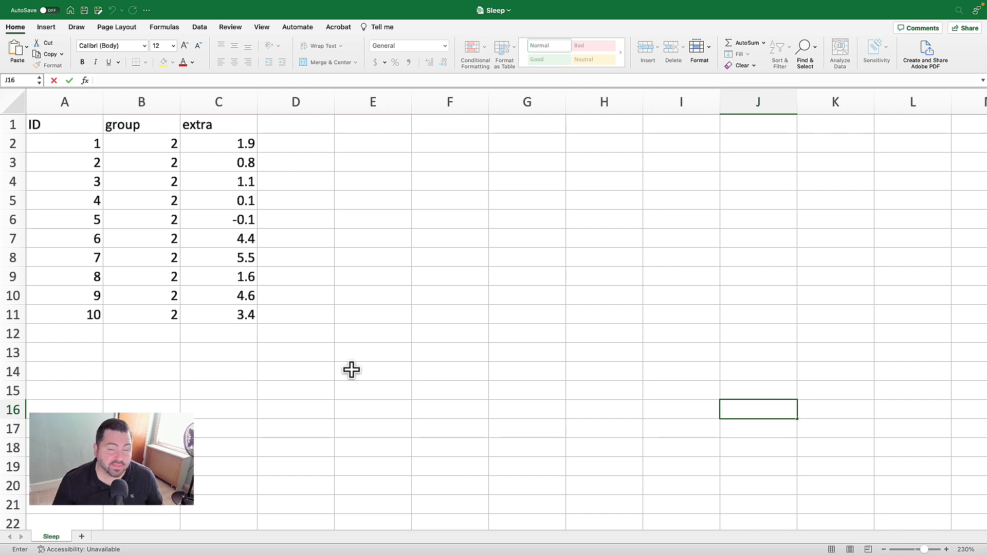
Step: Highlight the extra column from its header down to row 11 to review the data being summarized
mouse_move(440, 3)
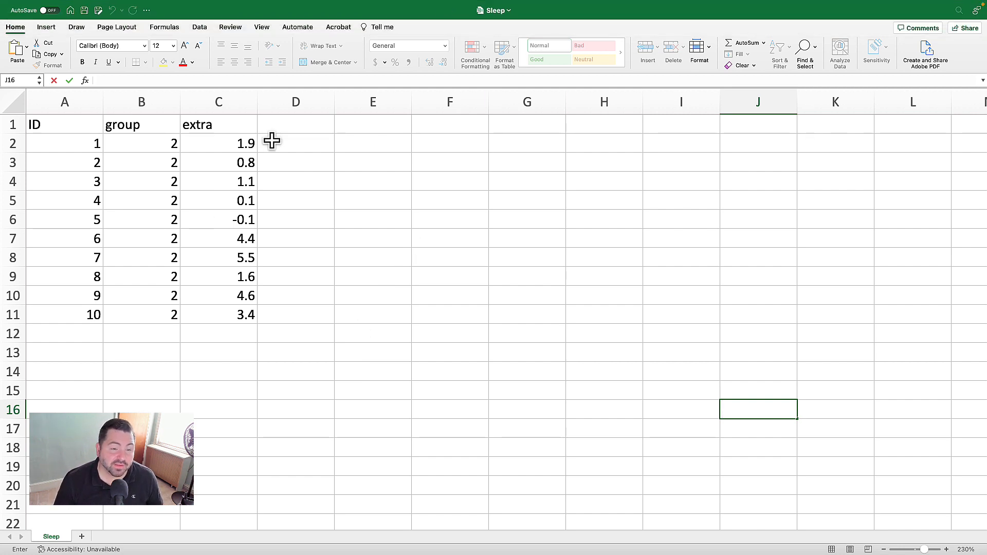
left_click_drag(238, 128, 215, 321)
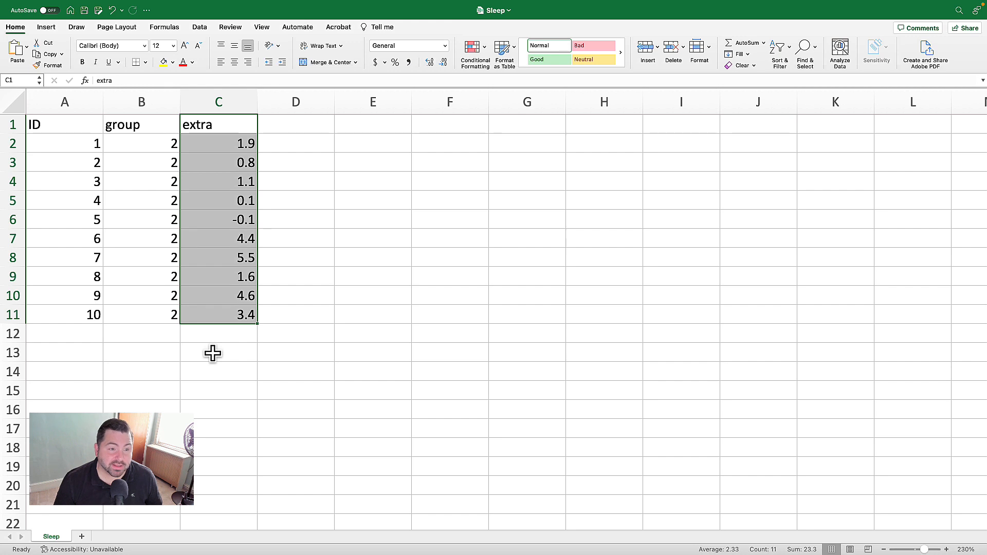
left_click(279, 333)
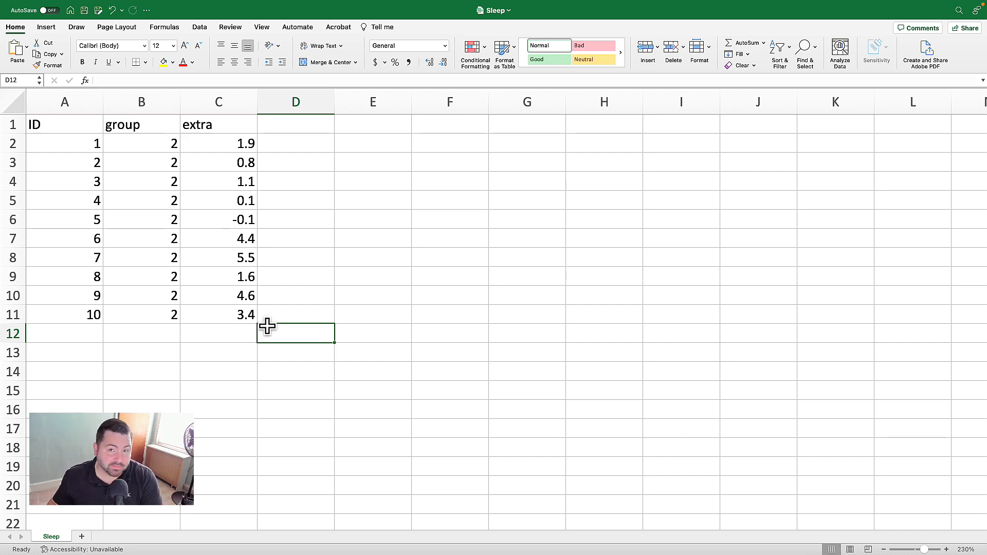
left_click(226, 337)
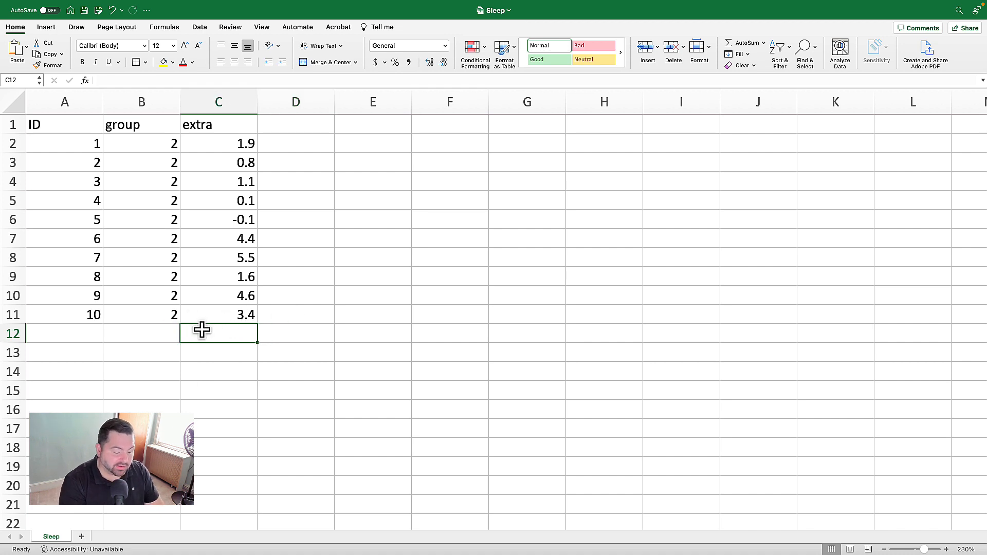
type("=ave")
key("BackSpace")
key("BackSpace")
key("BackSpace")
key("BackSpace")
left_click(323, 372)
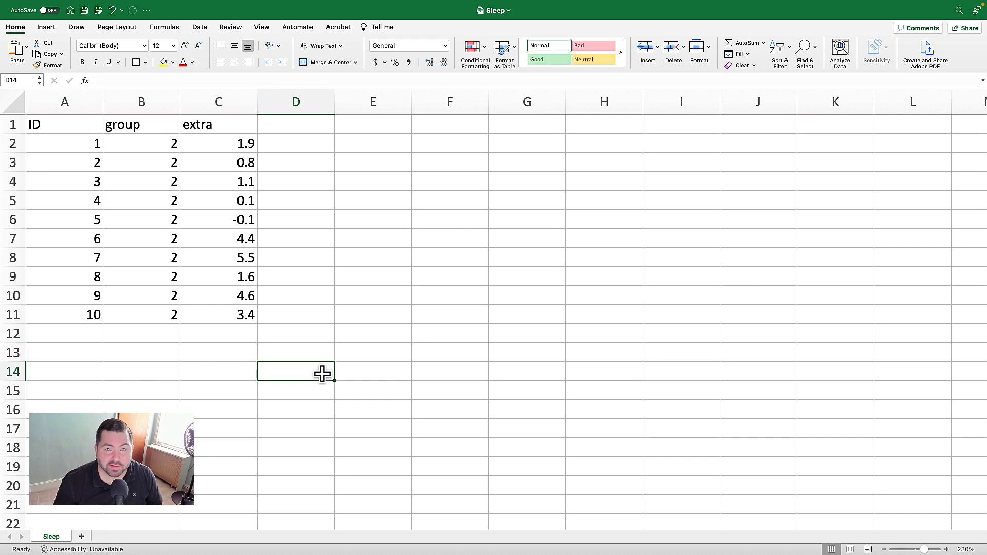
Step: Label cells D12, D13 and D14 as mean, median and mode, and make C12 the active cell
left_click(311, 342)
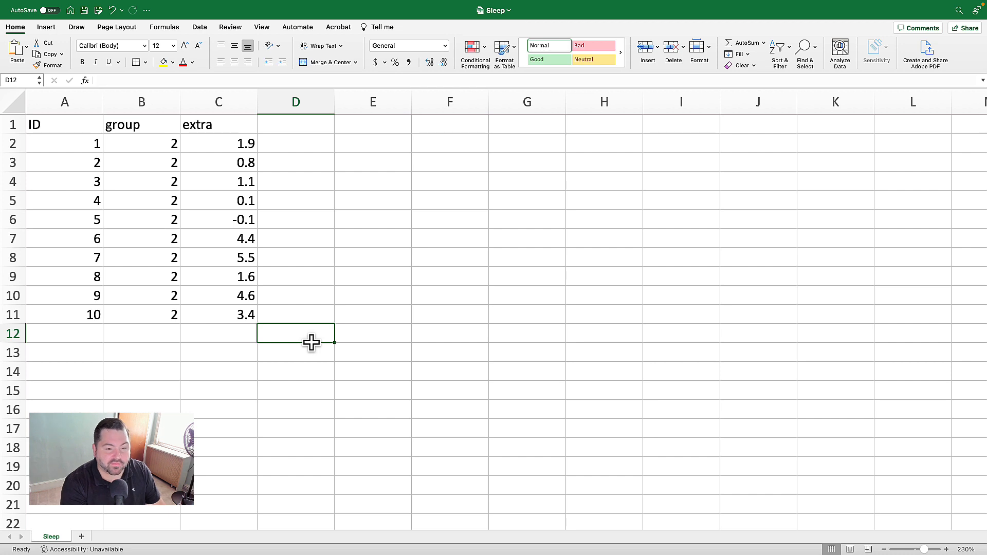
type("mean")
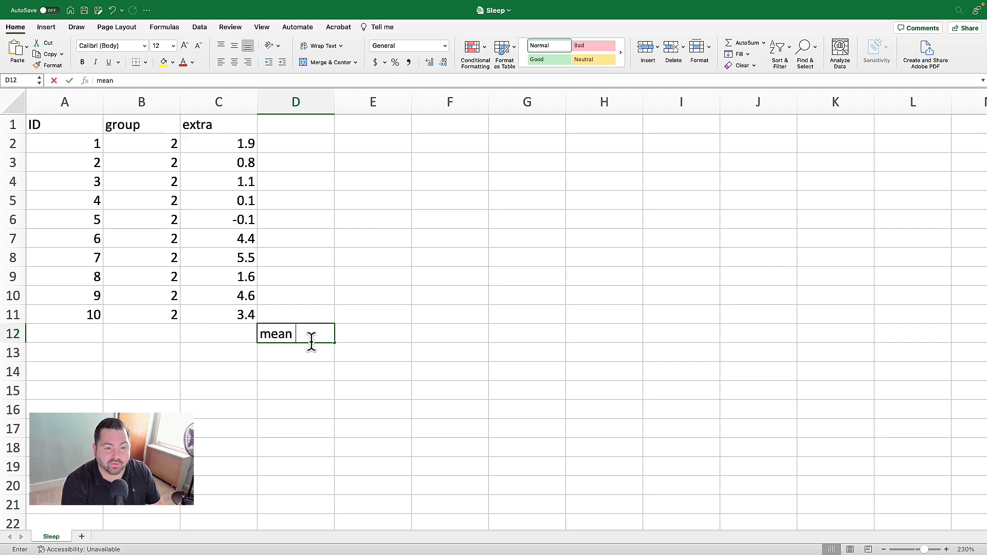
key("Return")
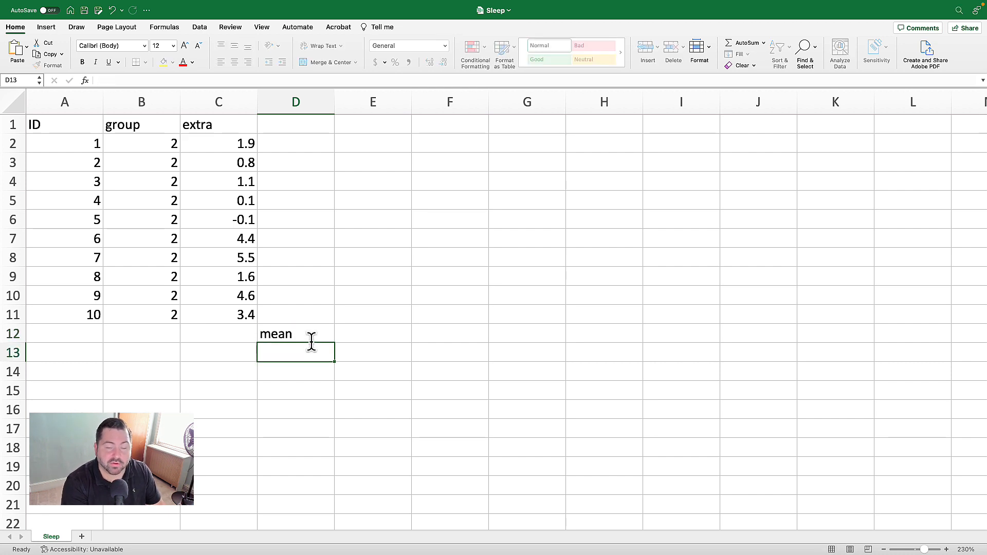
type("median")
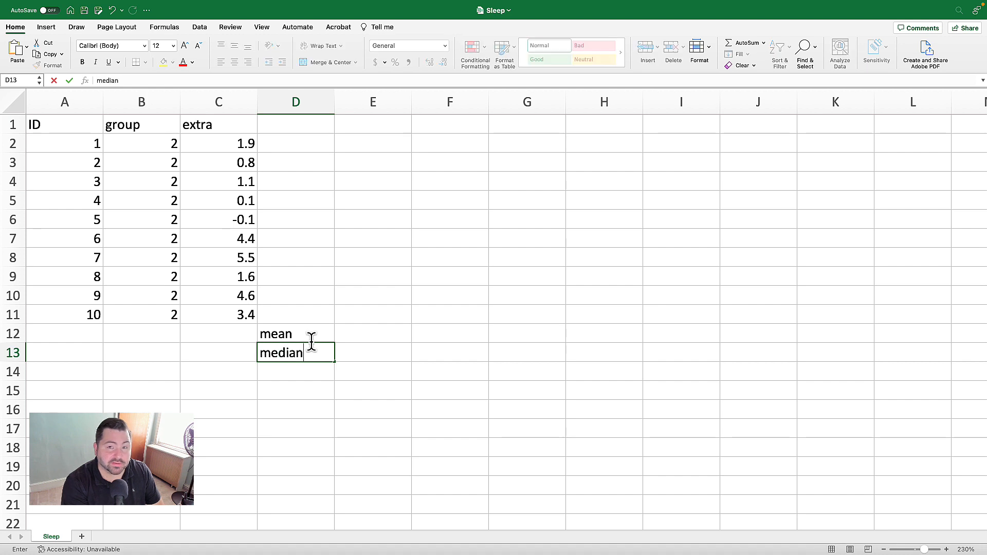
key("Return")
type("mode")
key("Return")
key("Up")
key("Up")
key("Left")
key("Up")
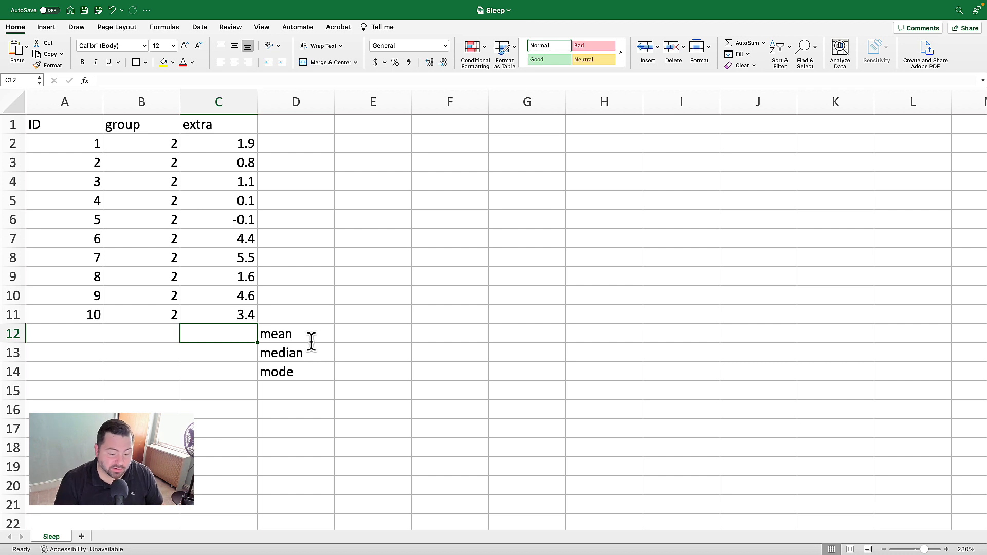
key("Up")
key("shift+Up")
key("shift+Up")
key("shift+Up")
key("shift+Up")
key("shift+Up")
key("shift+Up")
key("shift+Up")
key("shift+Up")
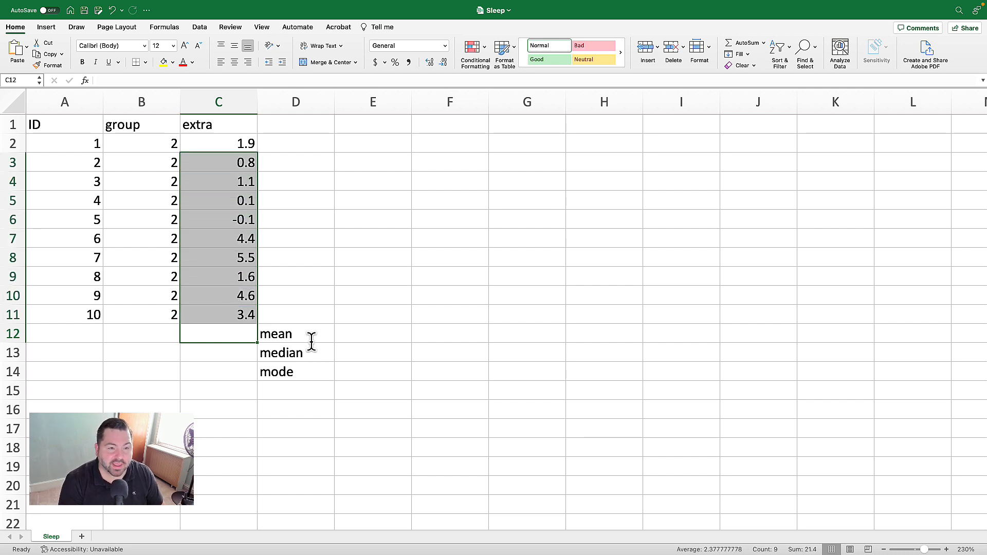
key("Down")
key("Down")
key("Up")
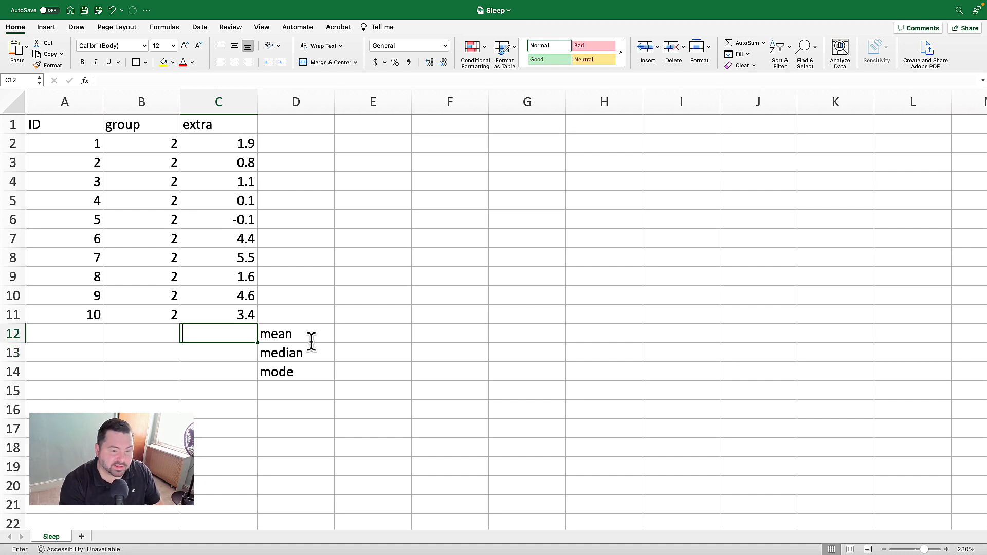
Step: Calculate the mean of the extra values in C12 with =average(C2:C11)
type("=average")
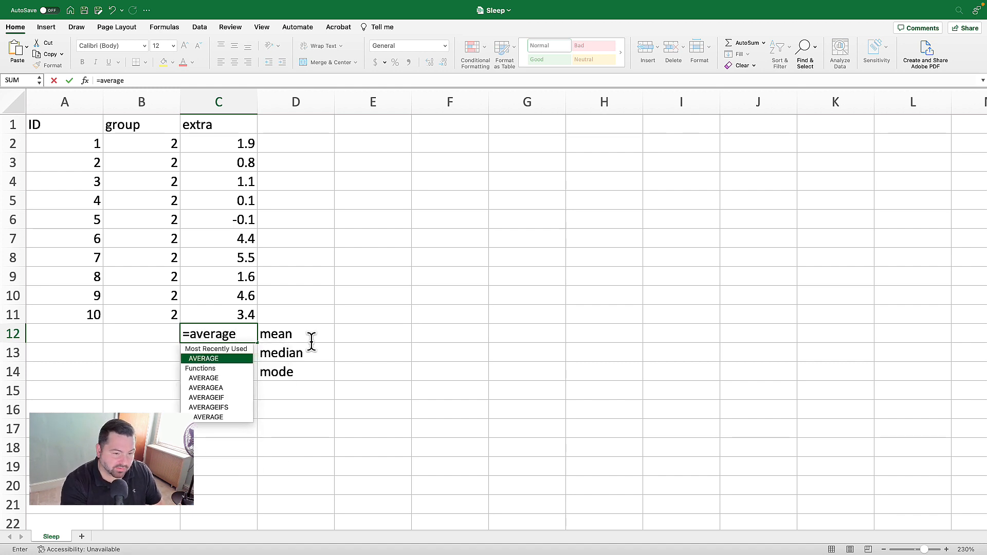
type("(")
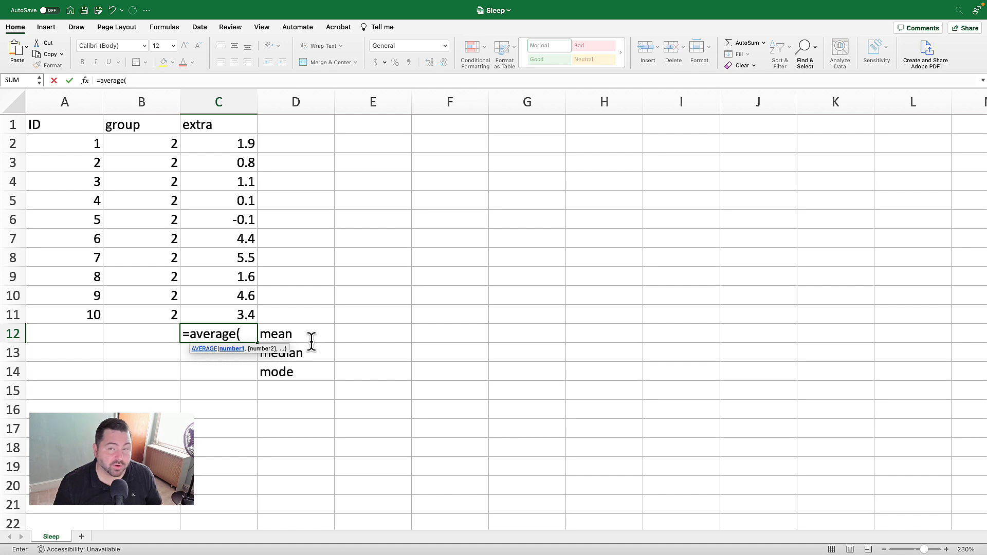
left_click_drag(220, 146, 202, 319)
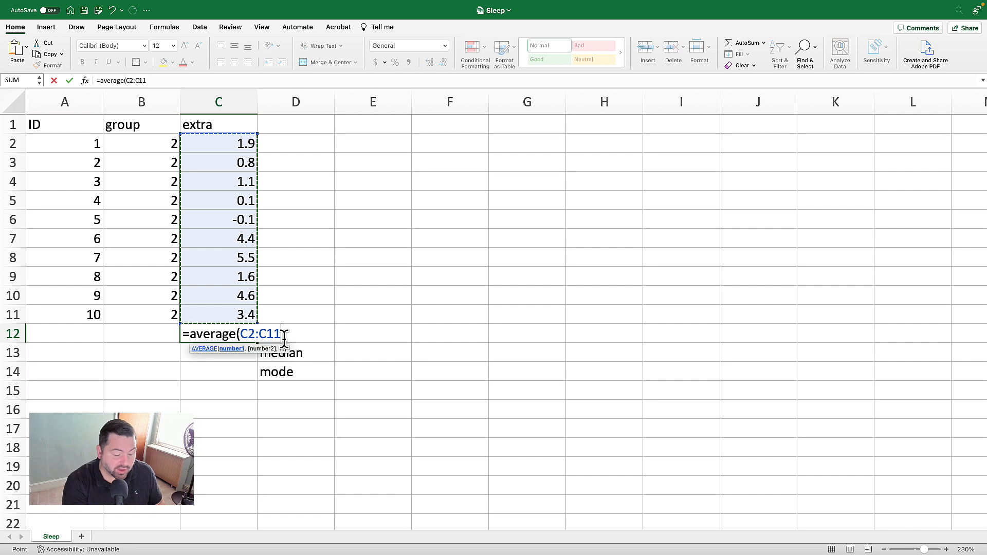
type(")")
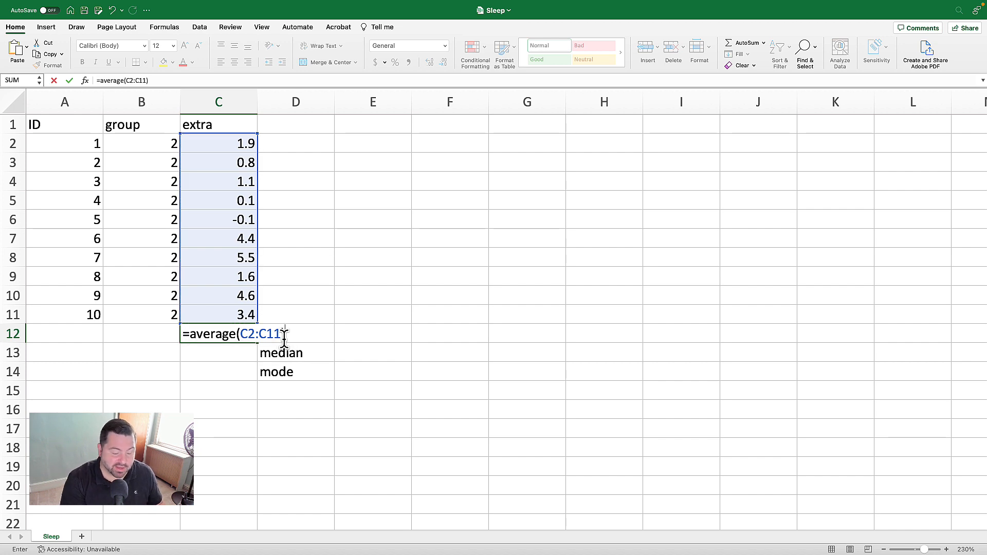
key("Return")
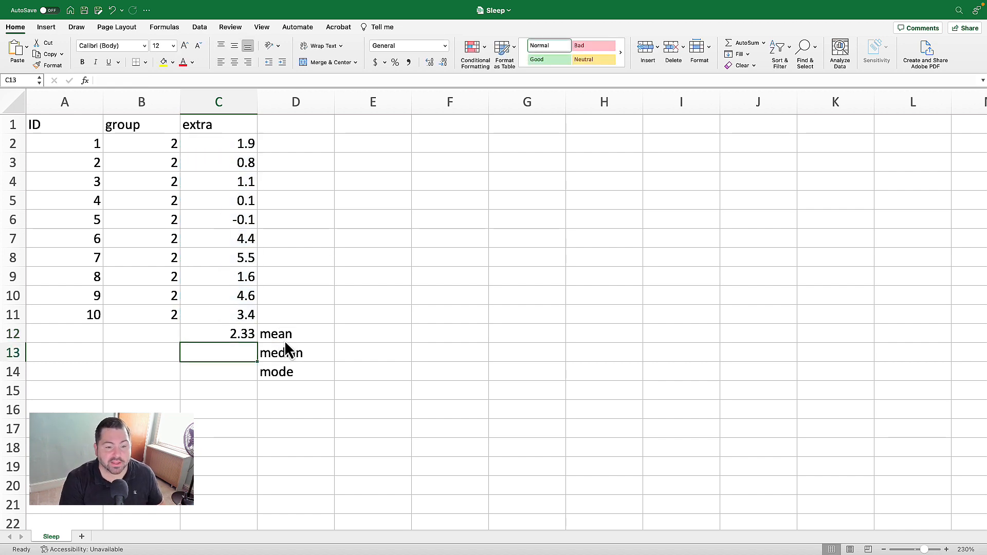
key("Up")
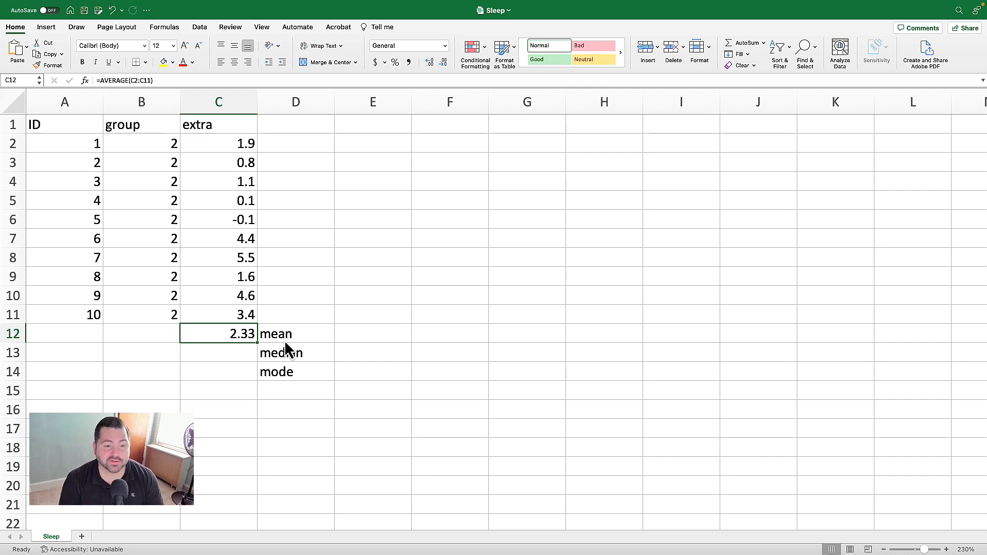
Step: Calculate the median of the extra values in C13 with =median(C2:C11)
key("Down")
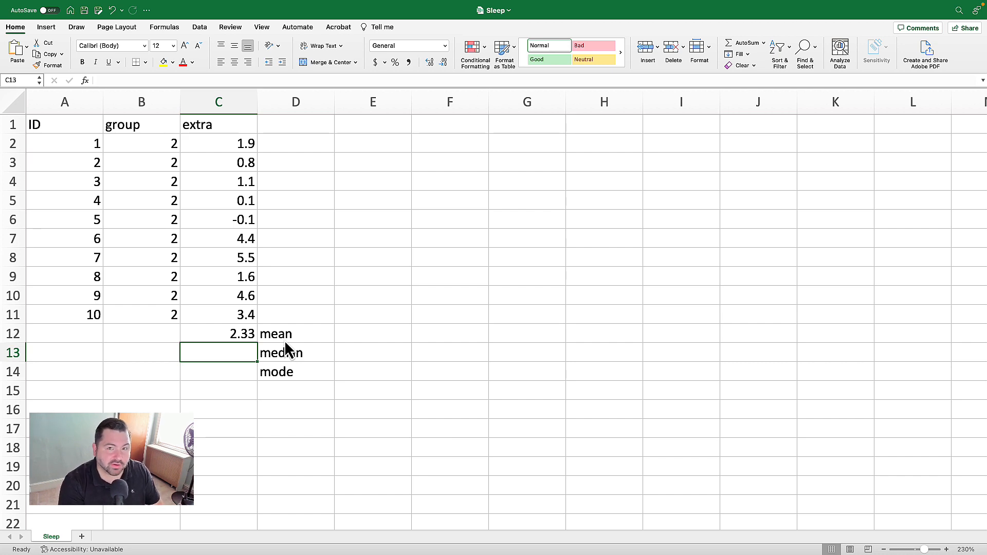
type("=median")
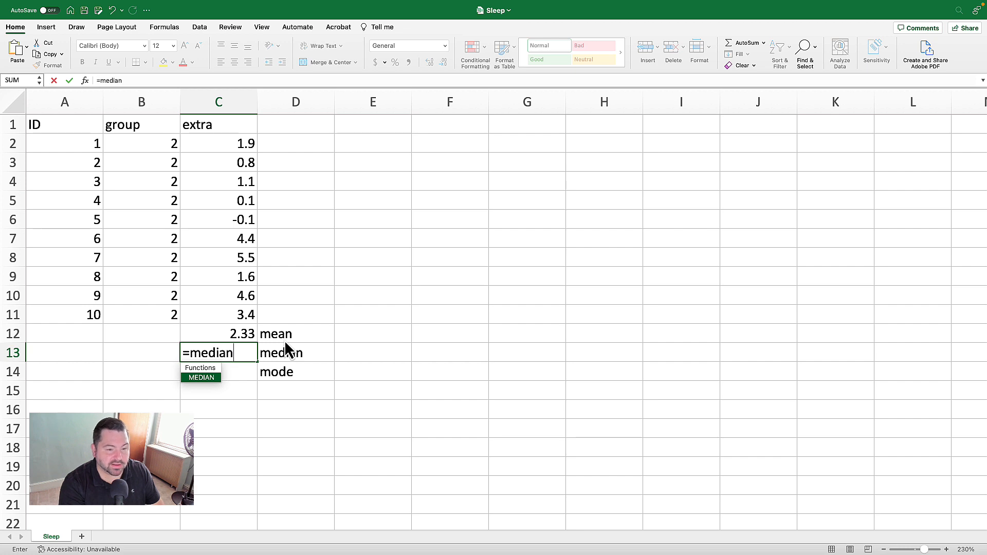
type("(")
left_click(270, 335)
left_click_drag(232, 143, 226, 311)
type(")")
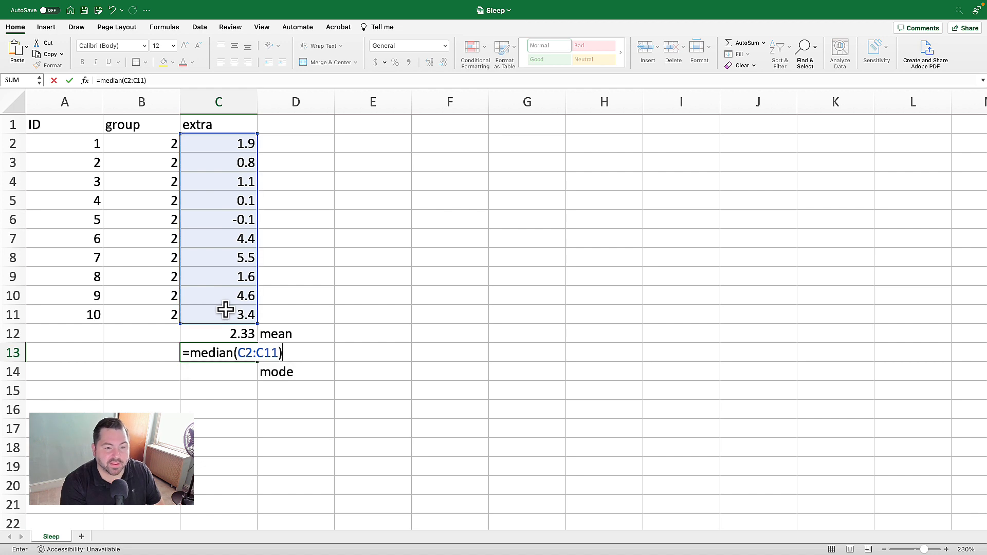
key("Return")
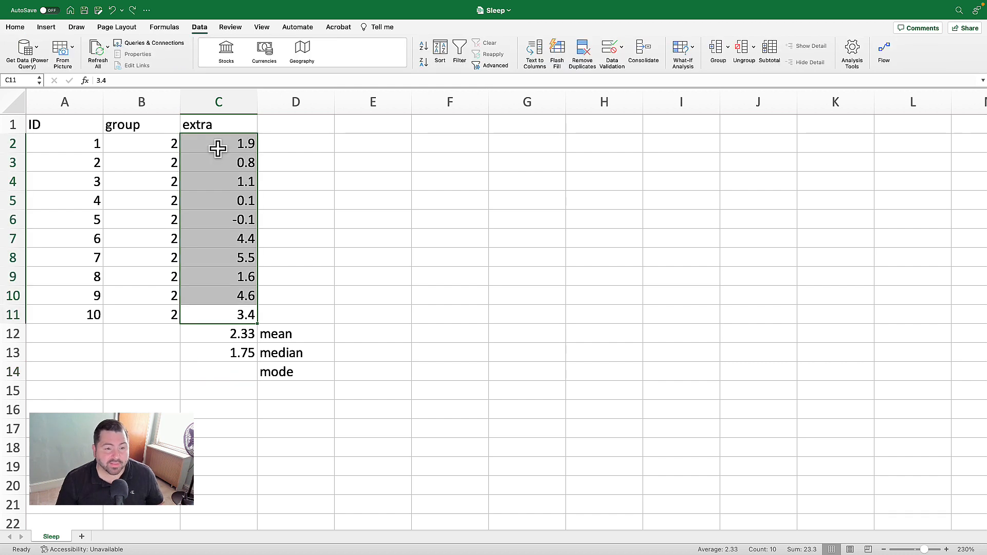
Step: Examine the extra values in C2 to C11 one by one to compare their sizes and order
left_click(286, 194)
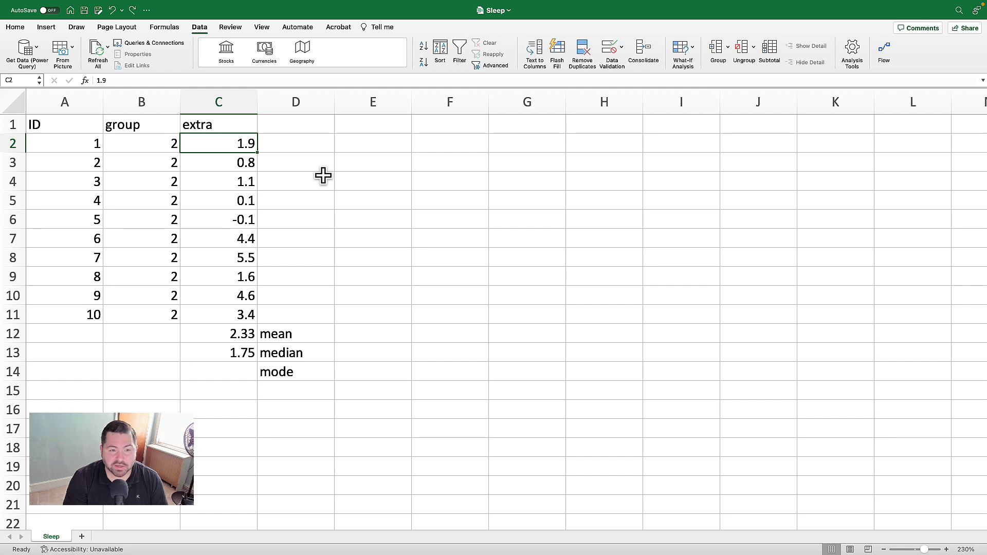
key("Down")
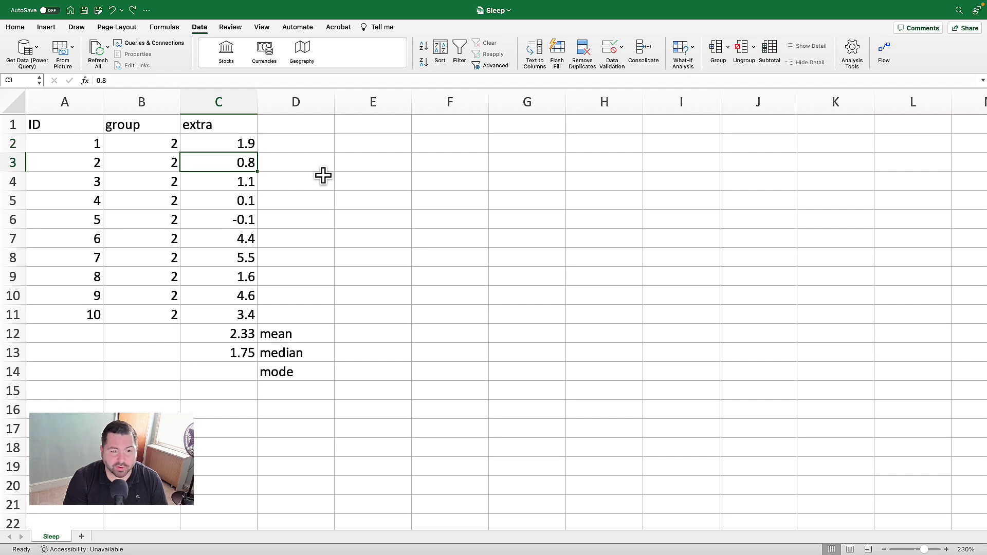
key("Down")
key("Down")
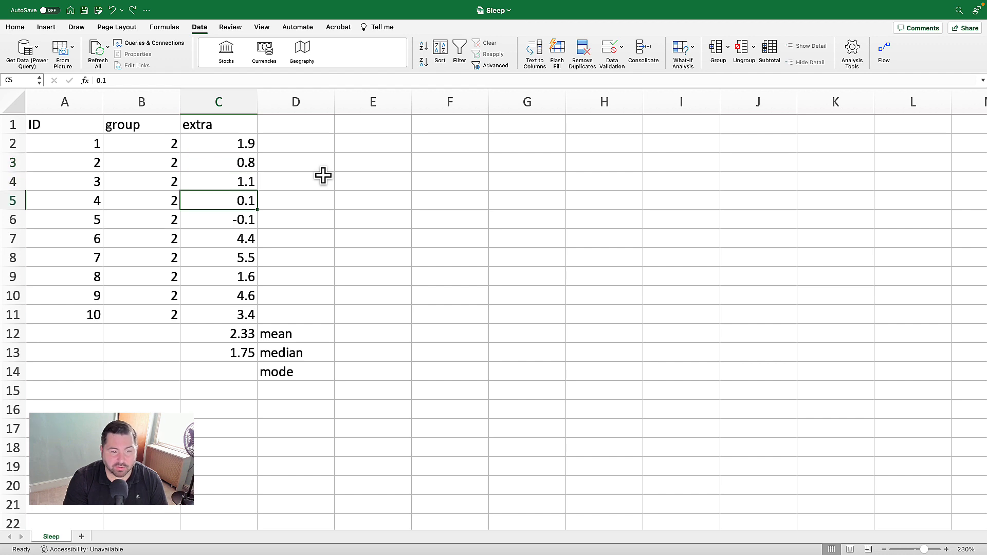
key("Down")
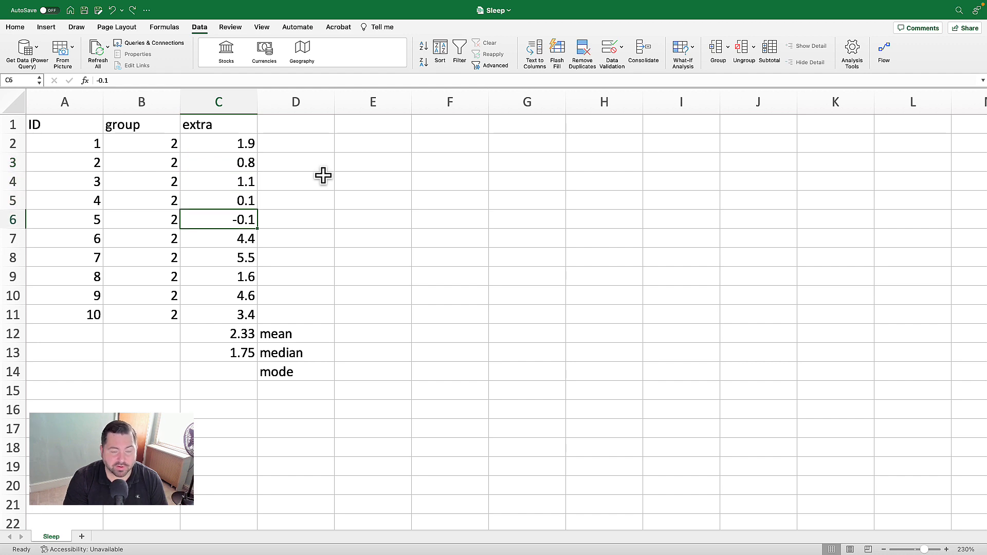
key("Down")
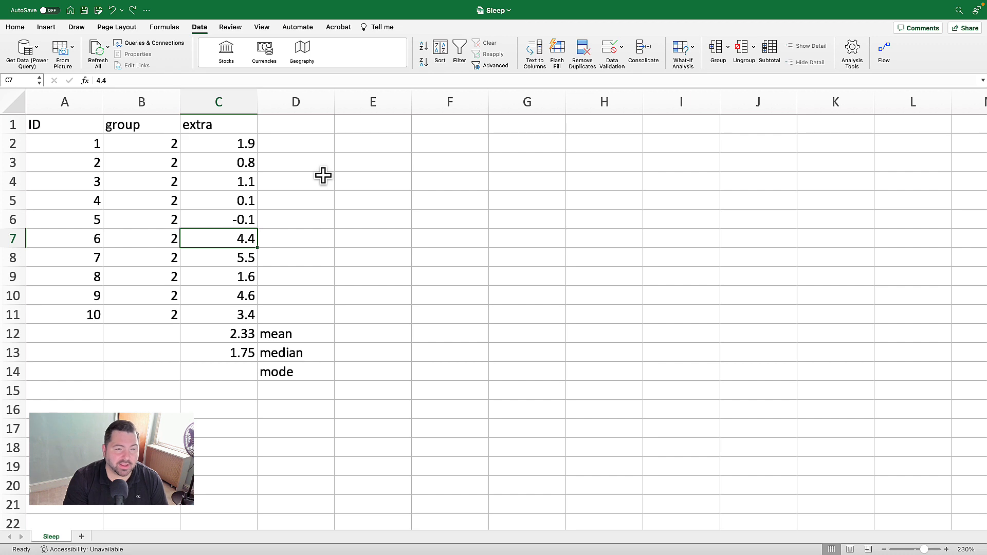
key("Down")
key("Down")
key("Down")
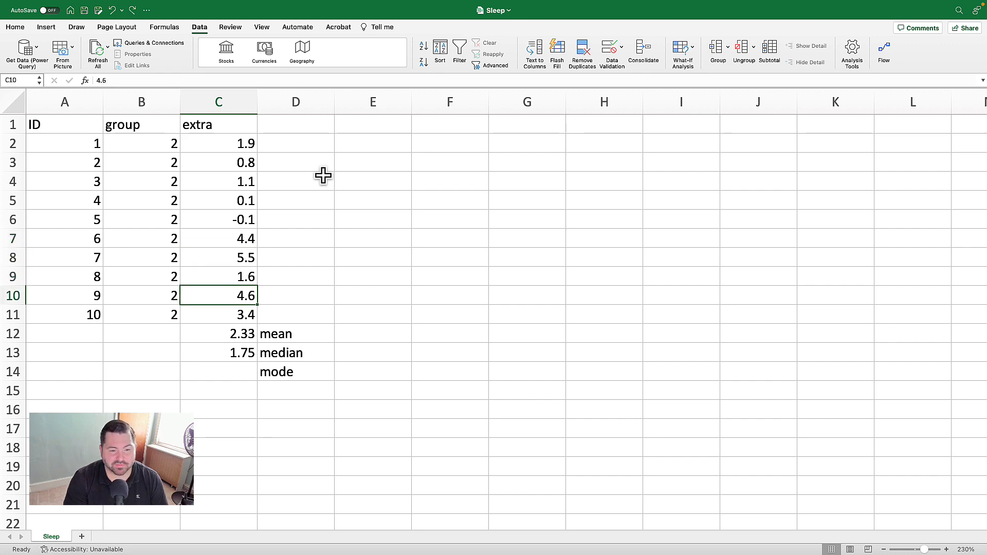
key("Down")
key("Up")
key("Up")
key("Up")
key("Up")
key("Up")
key("Up")
key("Up")
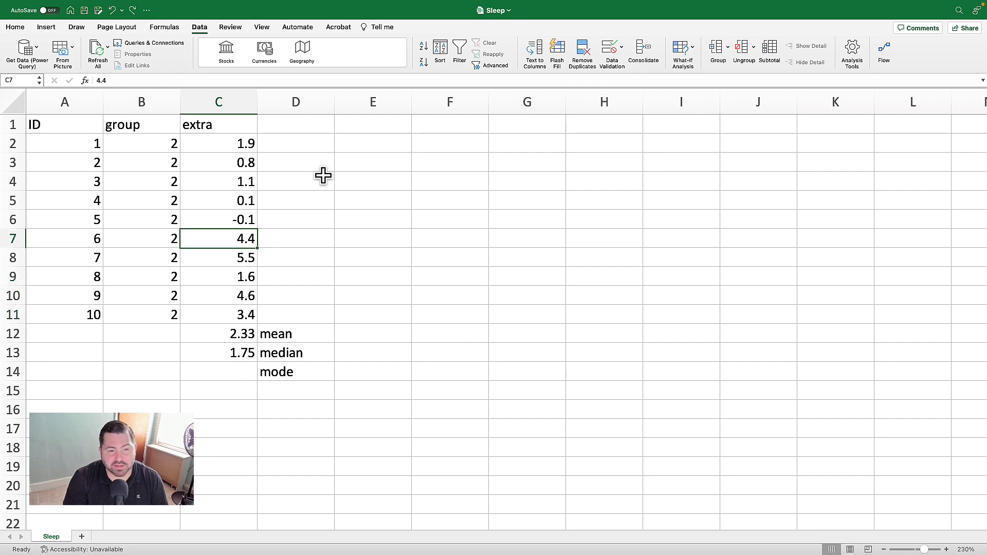
key("Up")
key("Up")
key("Up")
key("Down")
key("Down")
key("Up")
key("Down")
key("Down")
key("Down")
key("Down")
key("Down")
key("Down")
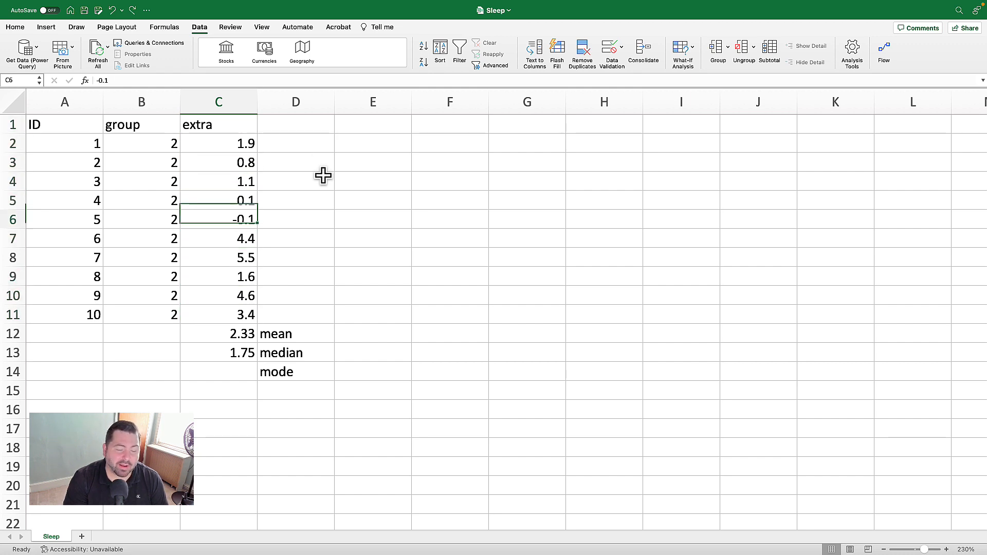
key("Up")
key("Up")
key("Up")
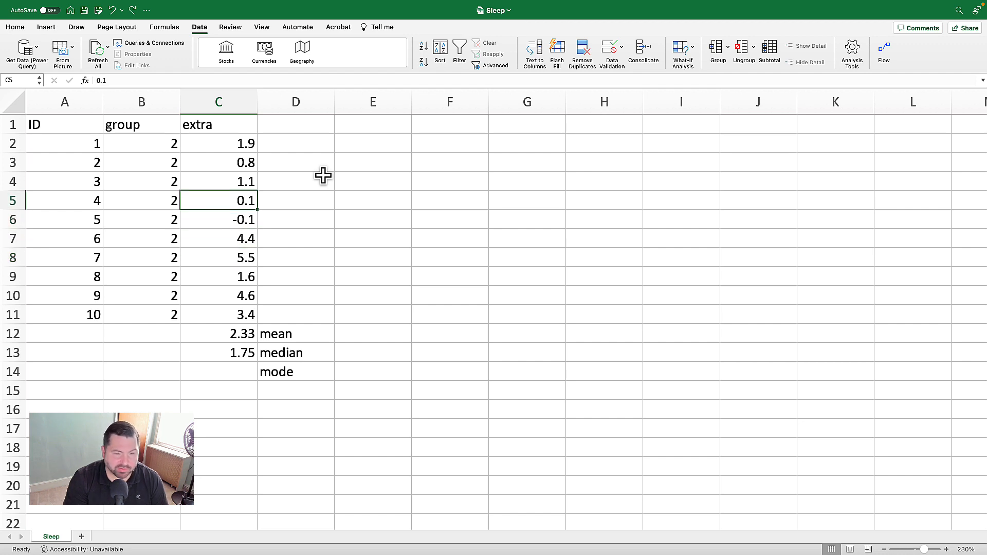
key("shift+Down")
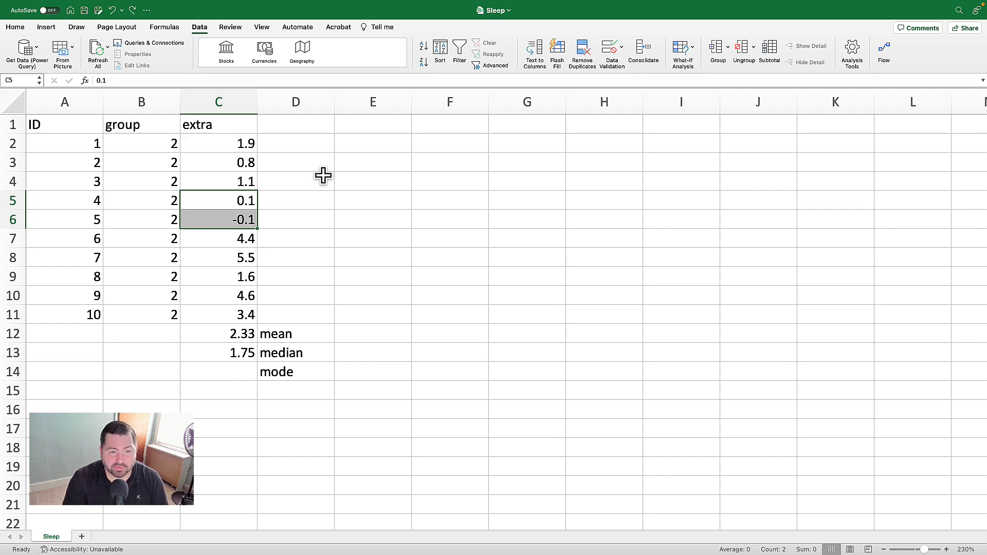
key("Down")
key("Down")
key("Down")
key("Down")
key("Down")
key("Down")
key("Up")
key("Up")
key("Up")
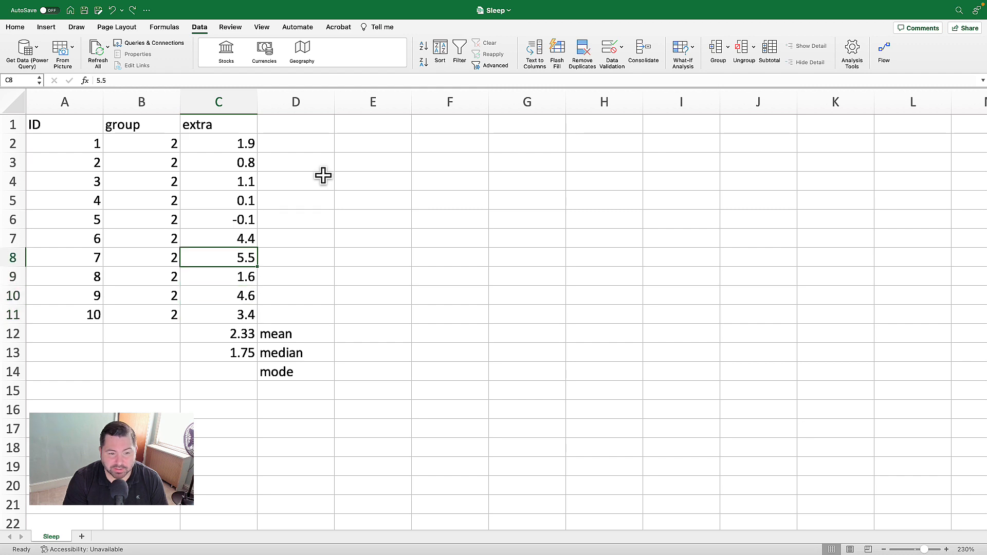
key("Up")
key("Up")
key("Up")
key("Up")
key("Up")
key("Up")
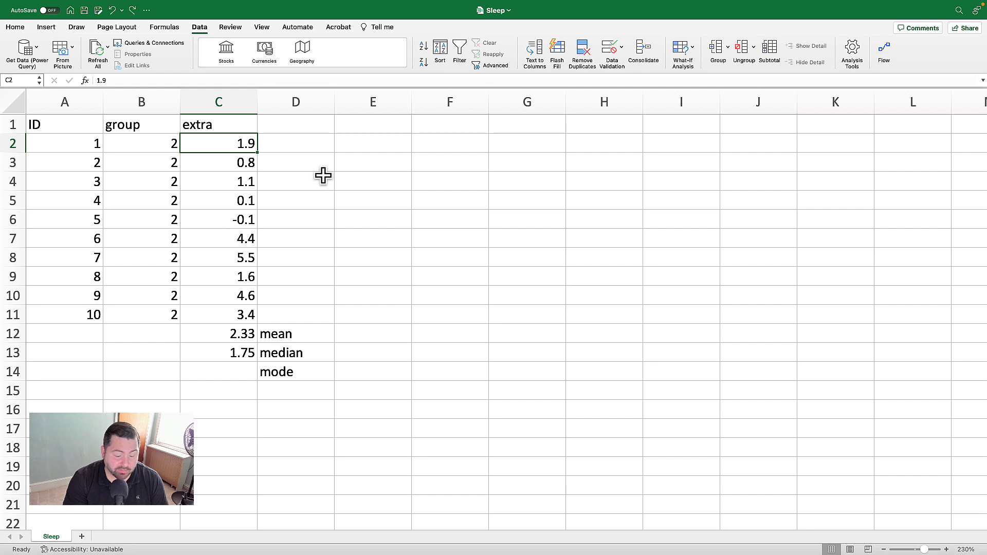
Step: Select all the extra values in C2:C11
key("shift+Down")
key("shift+Down")
key("shift+Down")
key("shift+Down")
key("shift+Down")
key("shift+Down")
key("shift+Down")
key("shift+Down")
key("shift+Down")
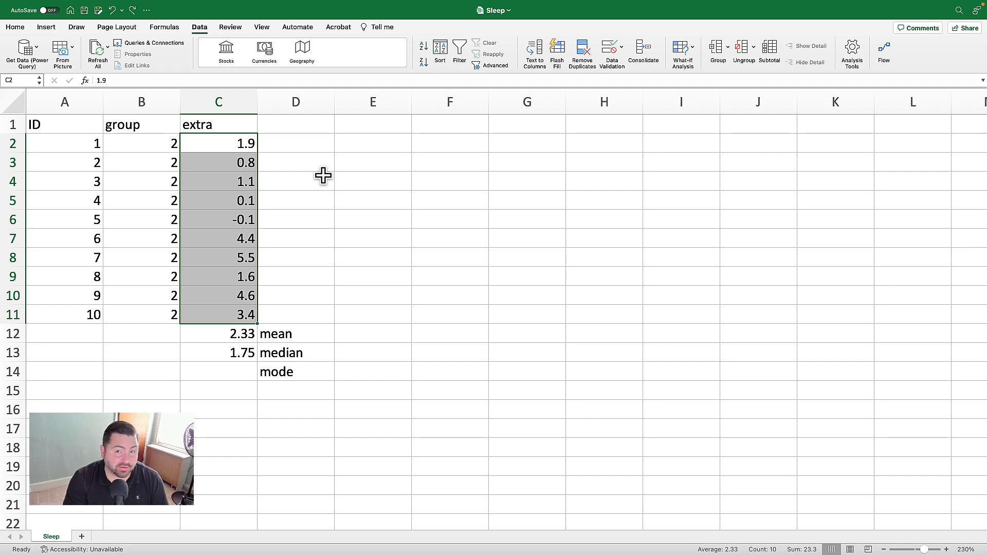
Step: Go down the extra column to C14 and enter 0.1 as the mode
key("Down")
key("Down")
key("Down")
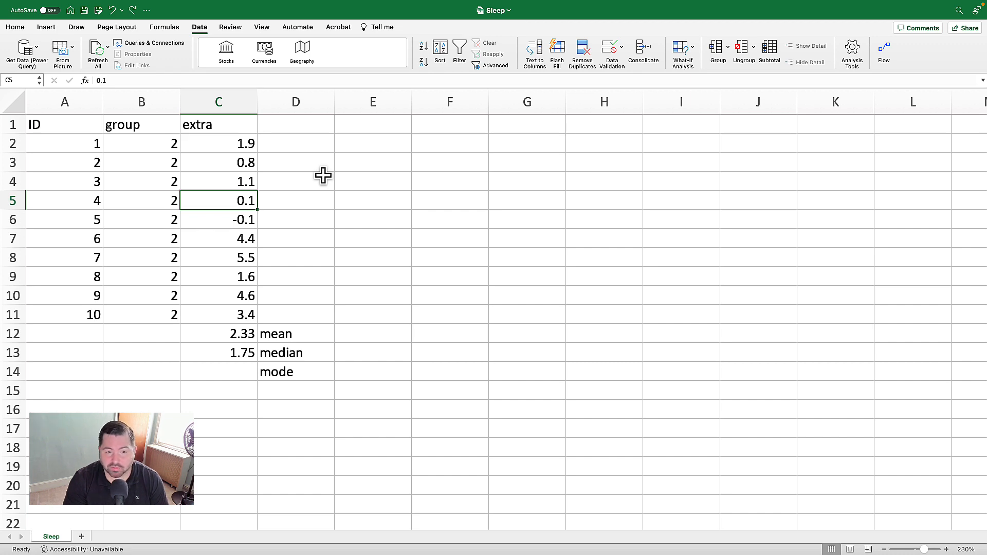
key("Down")
key("Down")
key("Down")
key("Down")
key("Down")
key("Down")
key("Down")
key("Down")
key("Down")
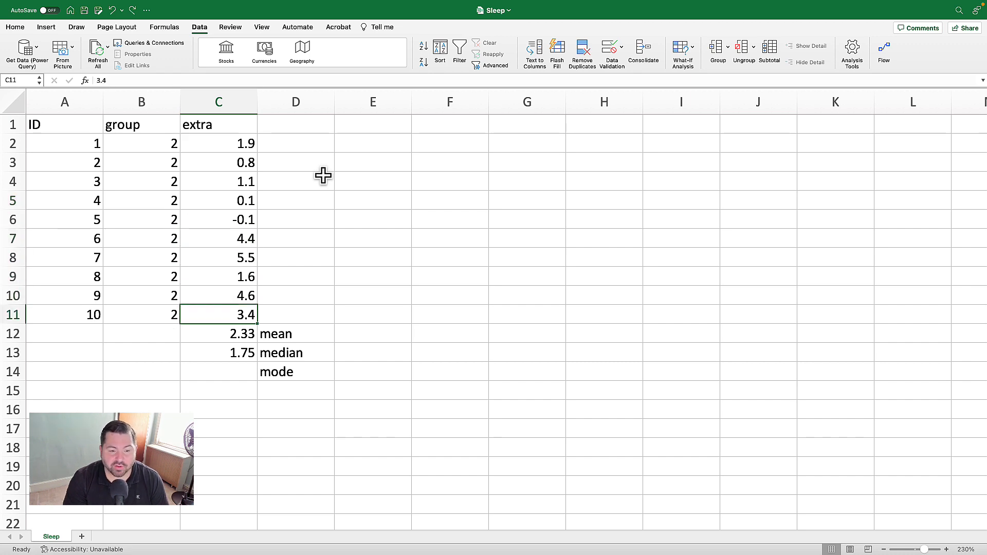
type("0.1")
key("Return")
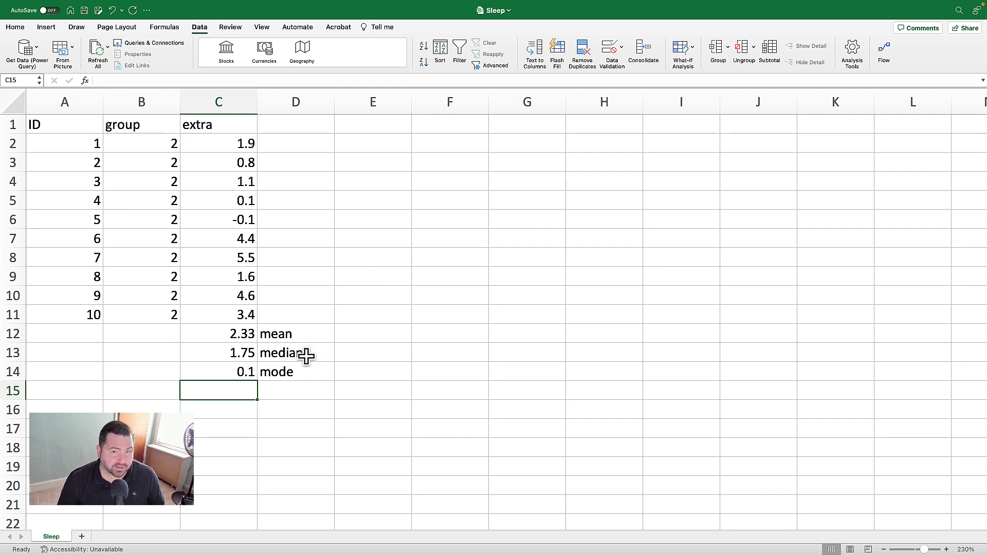
Step: Add the column heading deviance in E1
left_click(393, 295)
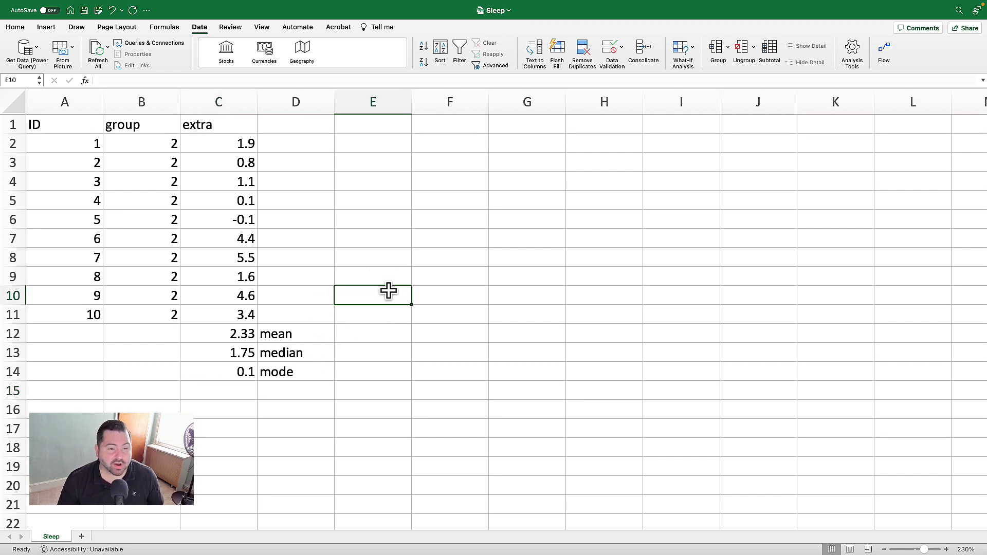
left_click(324, 132)
left_click(358, 131)
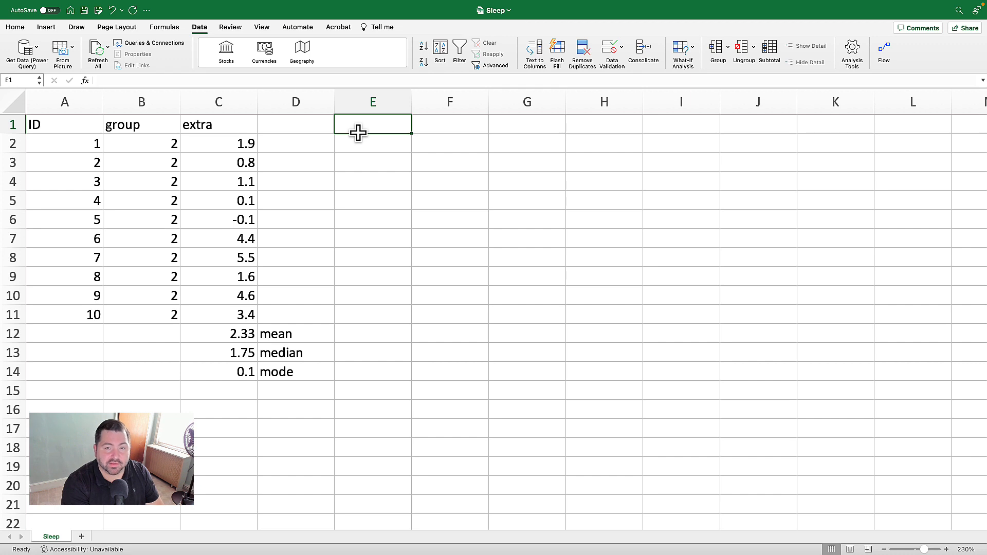
type("deviance")
key("Return")
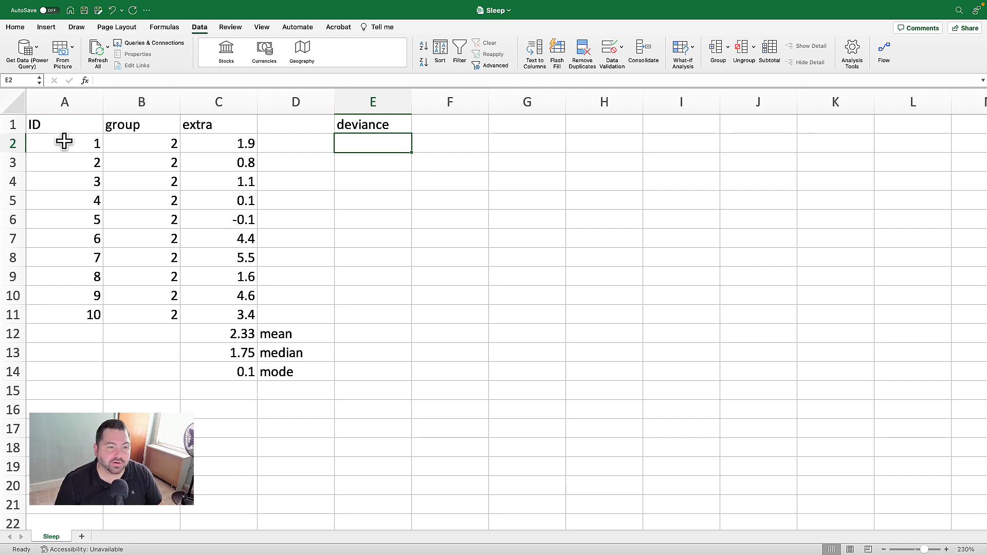
Step: Compare the first participant's extra value in C2 with the mean in C12
left_click(232, 146)
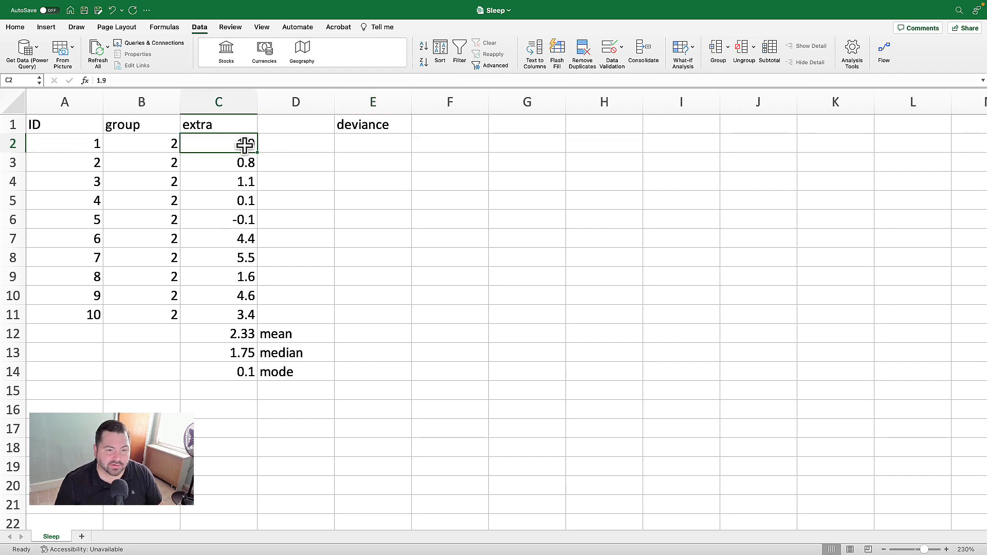
left_click(213, 198)
left_click(80, 140)
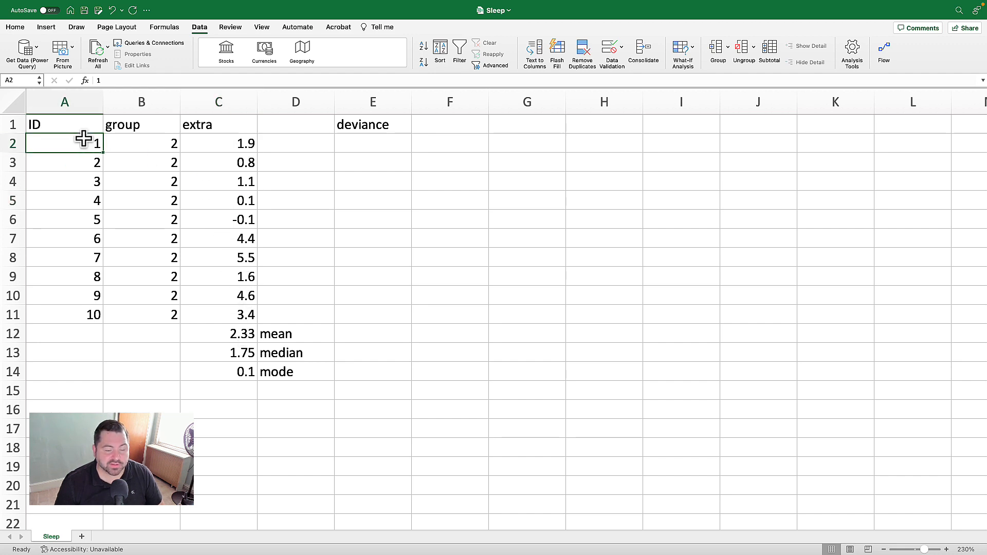
left_click(241, 147)
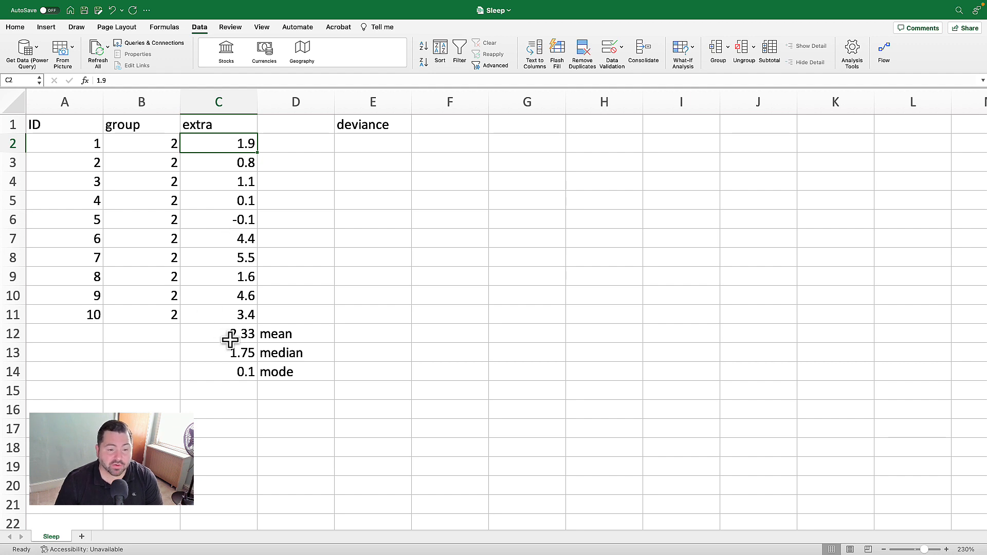
left_click(255, 333)
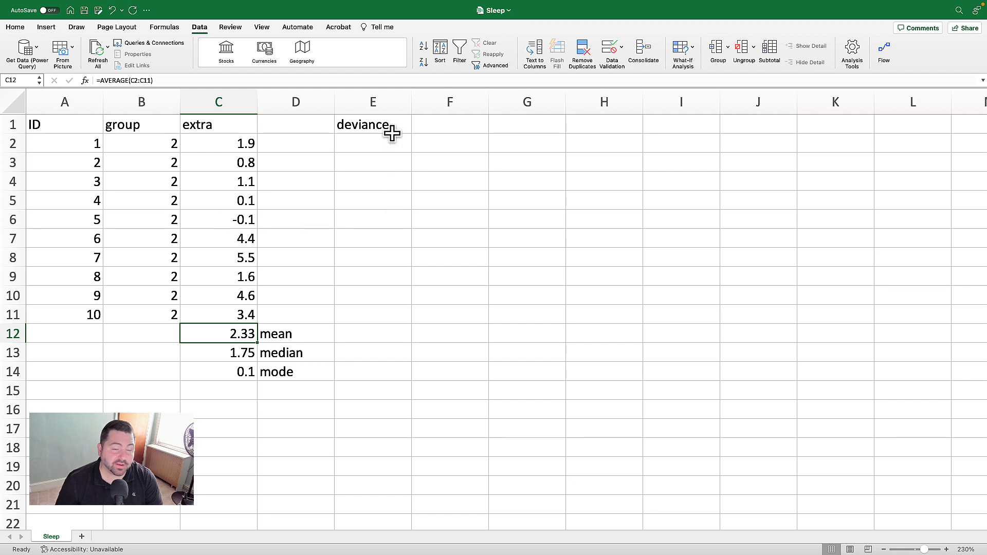
left_click(236, 144)
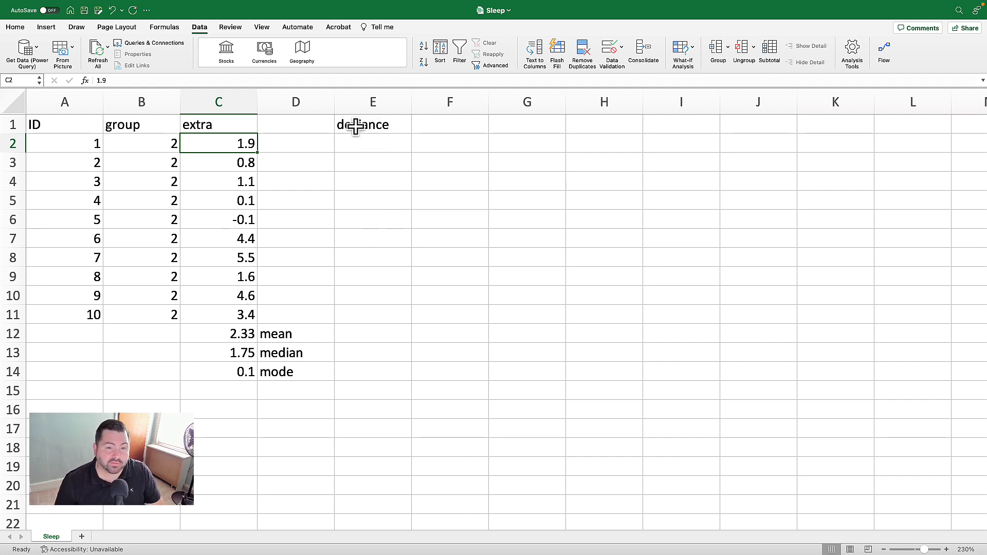
Step: Calculate the first participant's deviance from the mean in E2 with =C2-C12
left_click(364, 146)
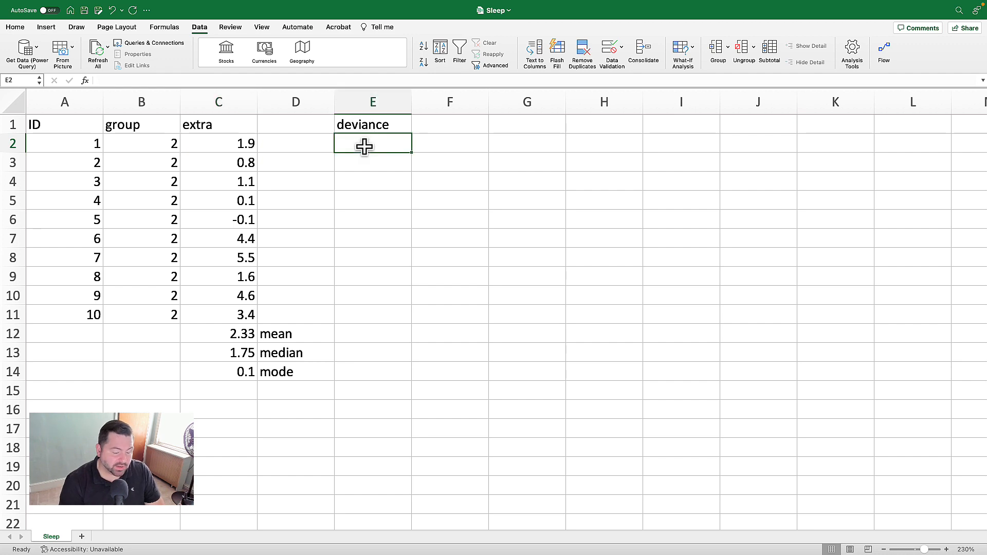
type("=")
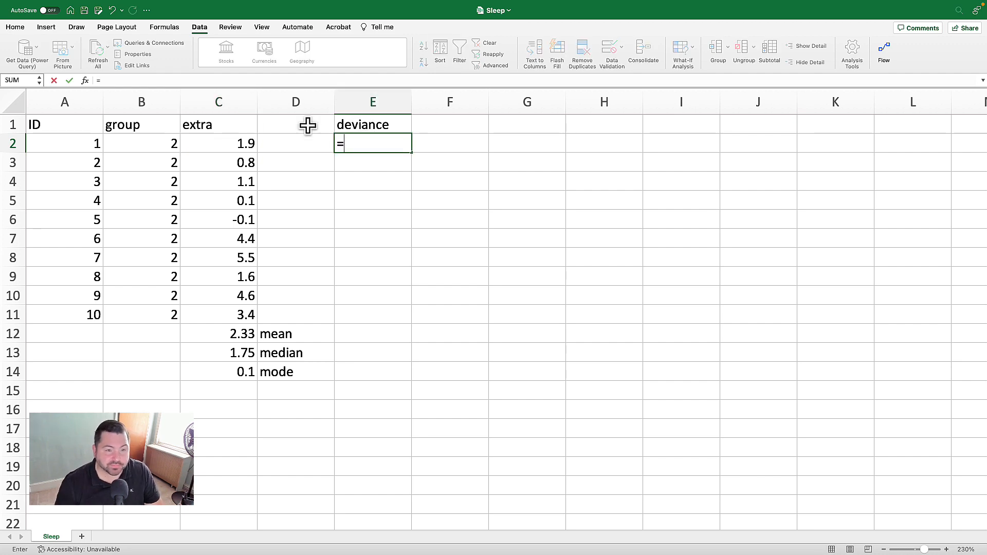
left_click(252, 136)
type("-")
left_click(246, 334)
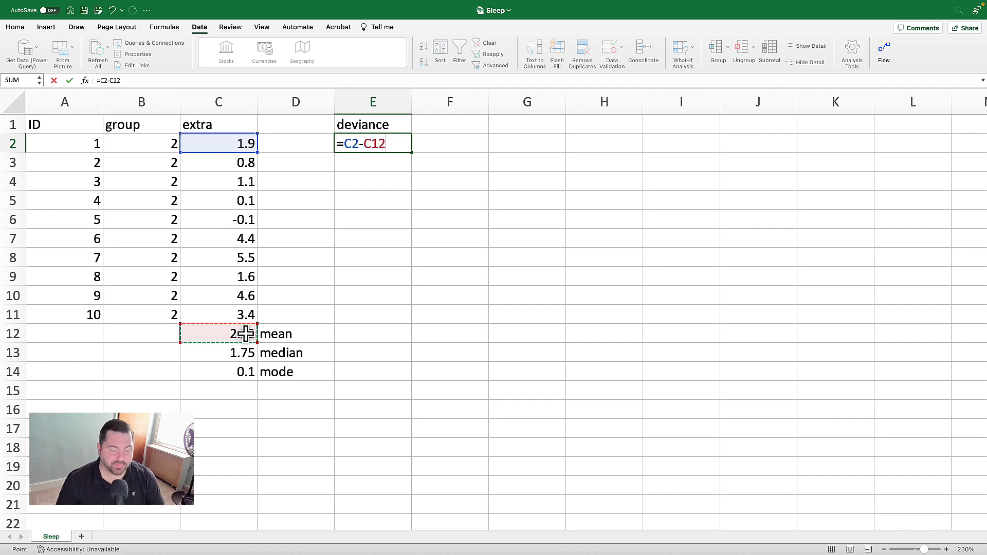
key("Return")
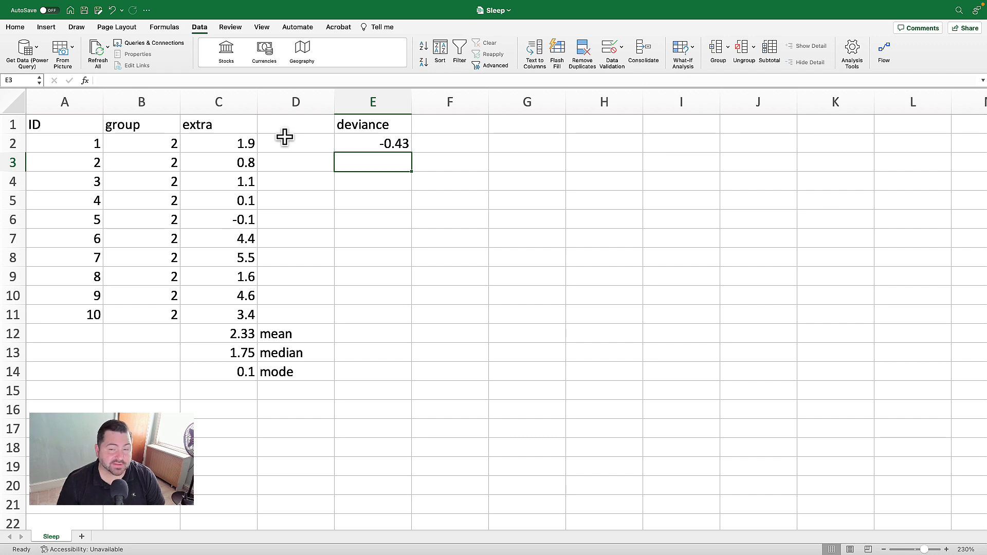
Step: Examine the deviance formula in E2 and the extra values in column C that it must cover
left_click(384, 145)
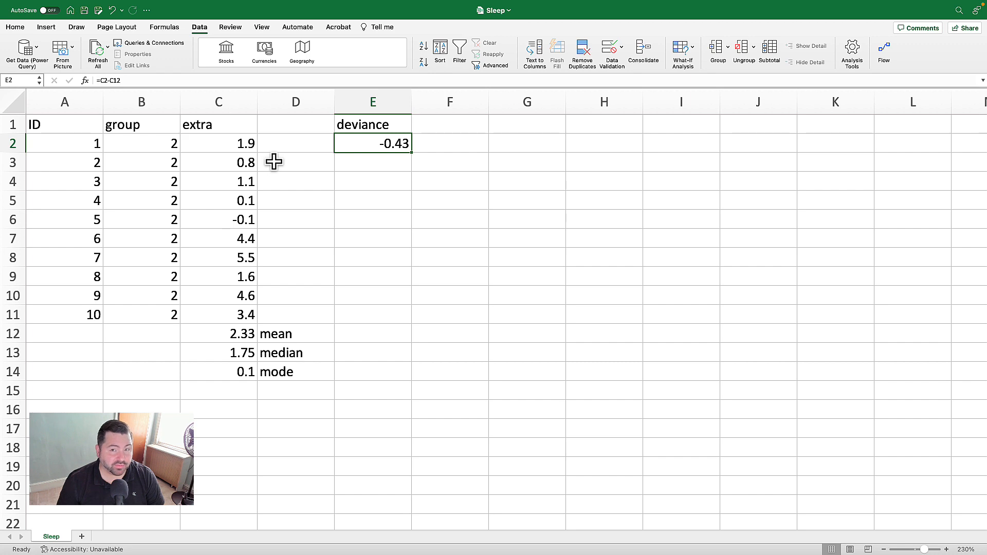
left_click(404, 163)
left_click(396, 145)
left_click(399, 161)
left_click(409, 144)
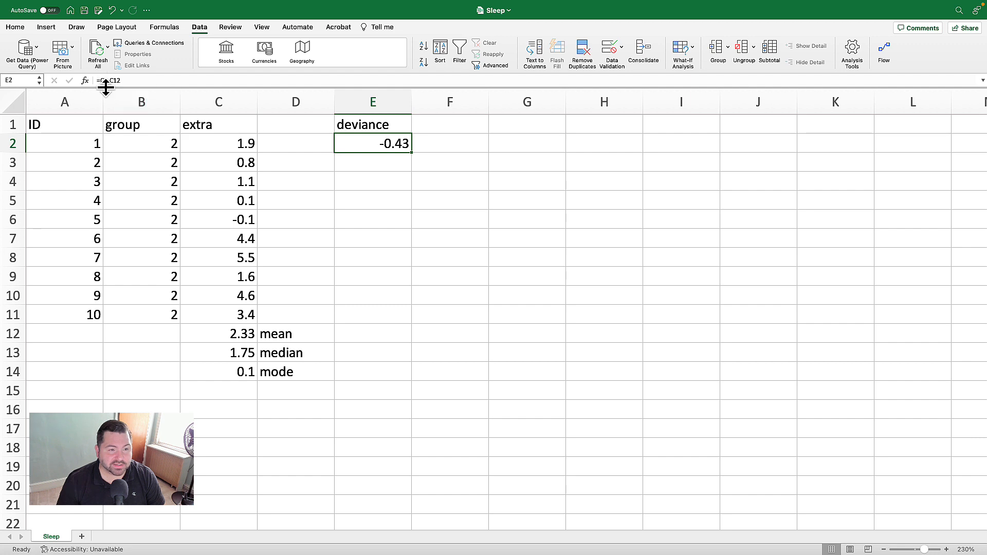
left_click(216, 105)
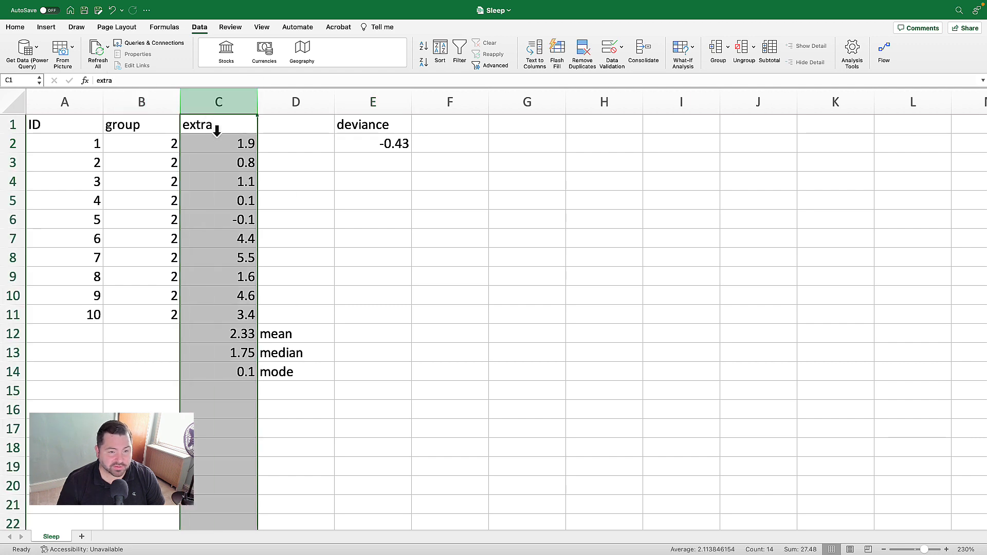
left_click(241, 145)
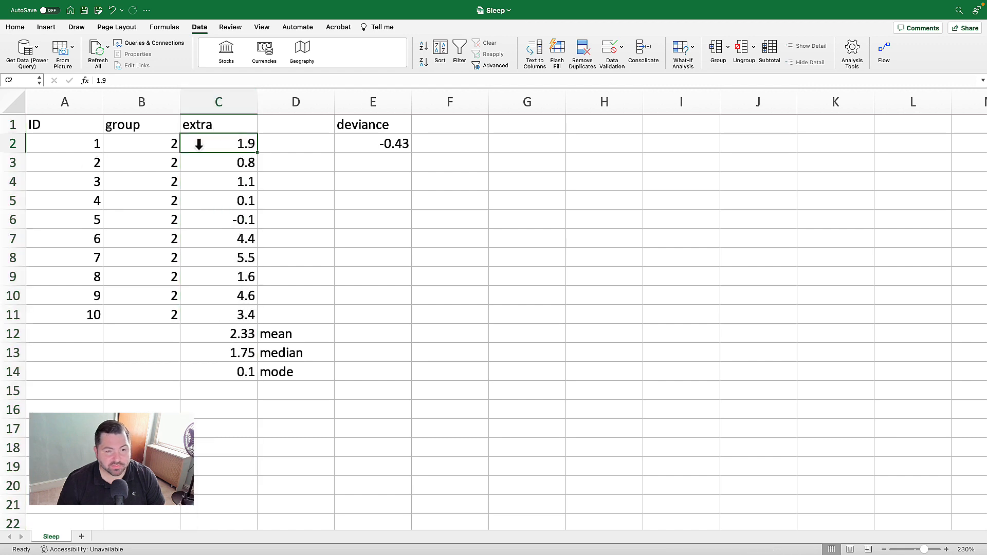
left_click(380, 129)
left_click(376, 144)
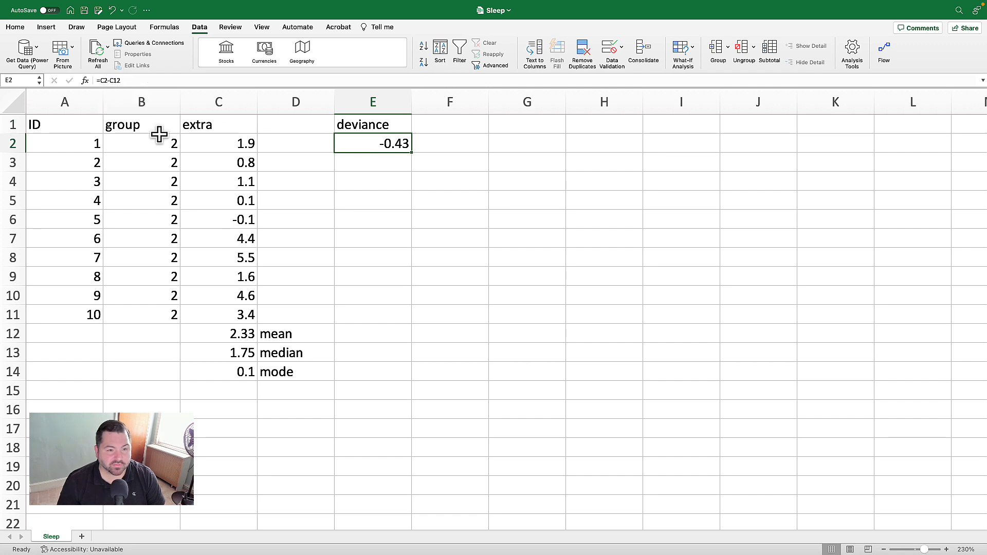
left_click_drag(215, 161, 240, 314)
Step: Make the mean reference in the E2 deviance formula absolute, so it reads =C2-$C$12
left_click(386, 141)
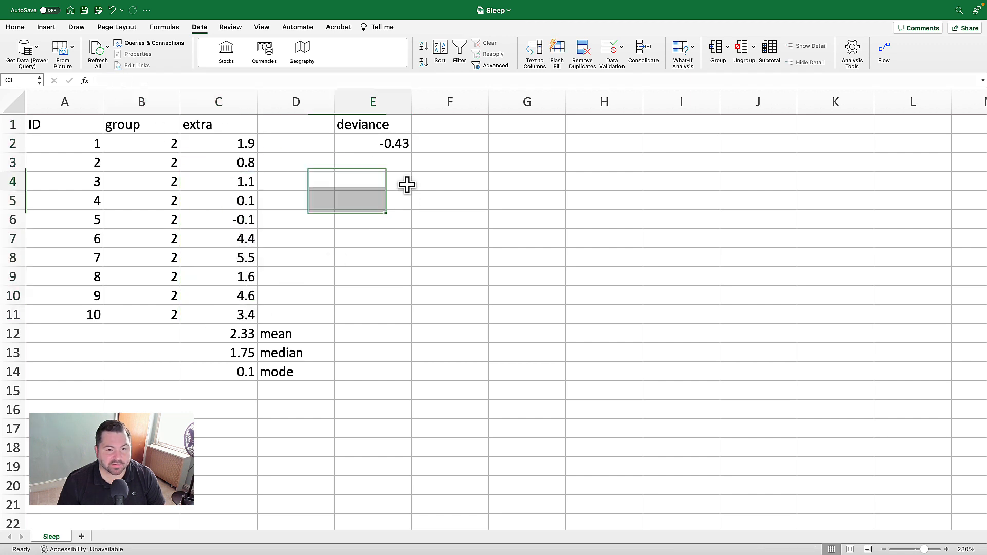
left_click(108, 81)
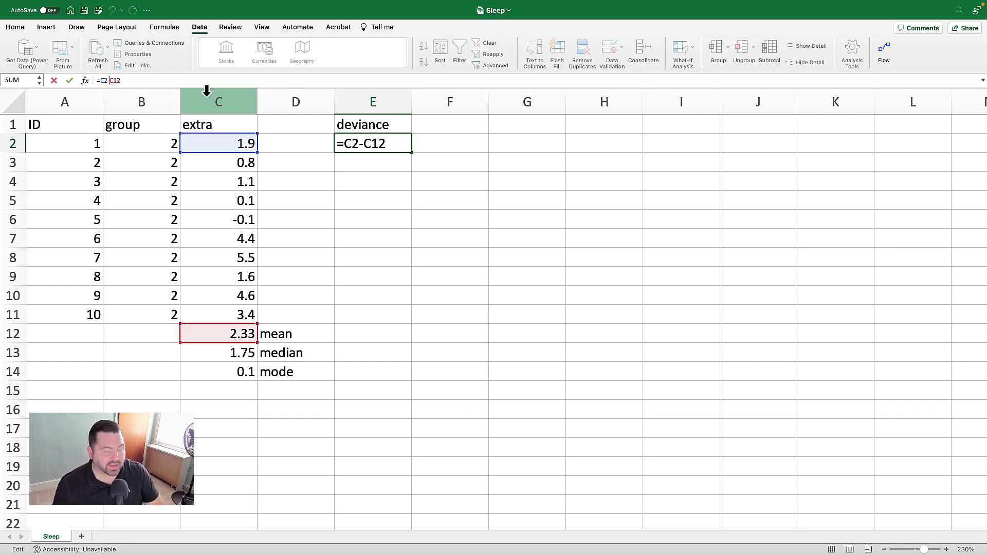
type("$")
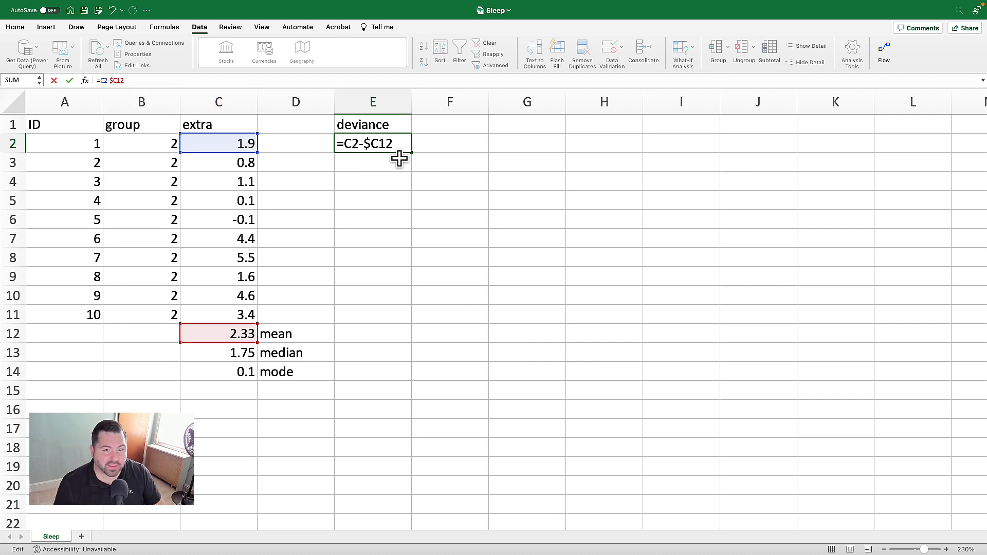
left_click(382, 145)
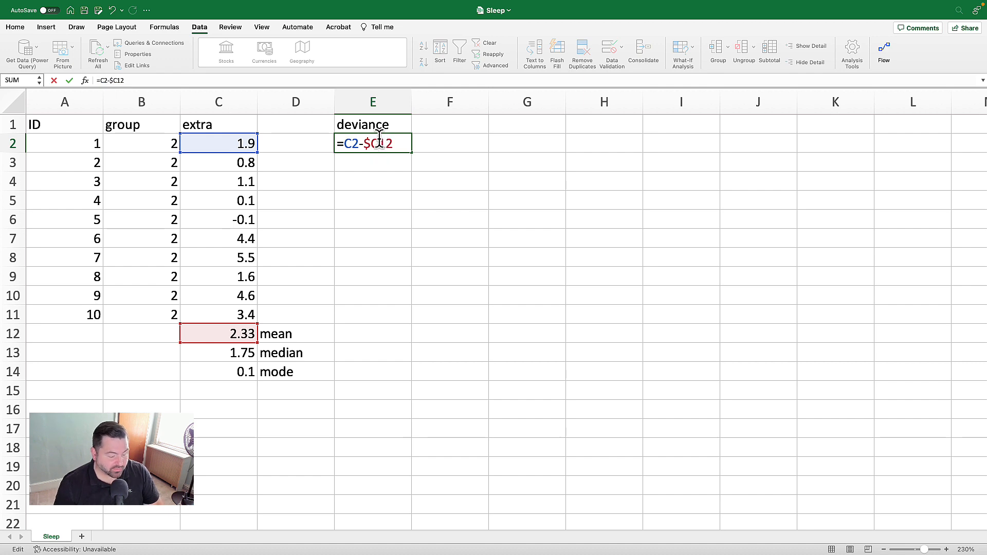
type("$")
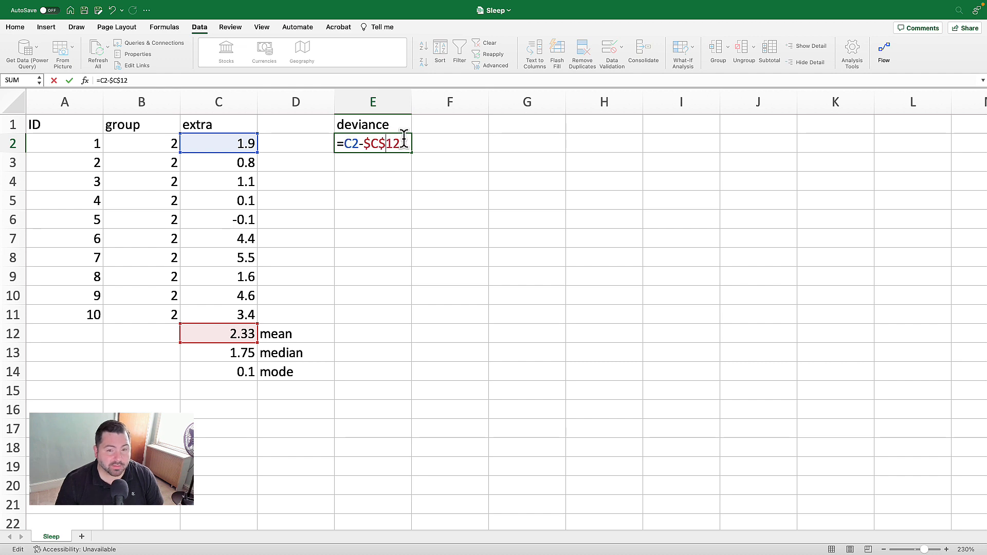
key("Return")
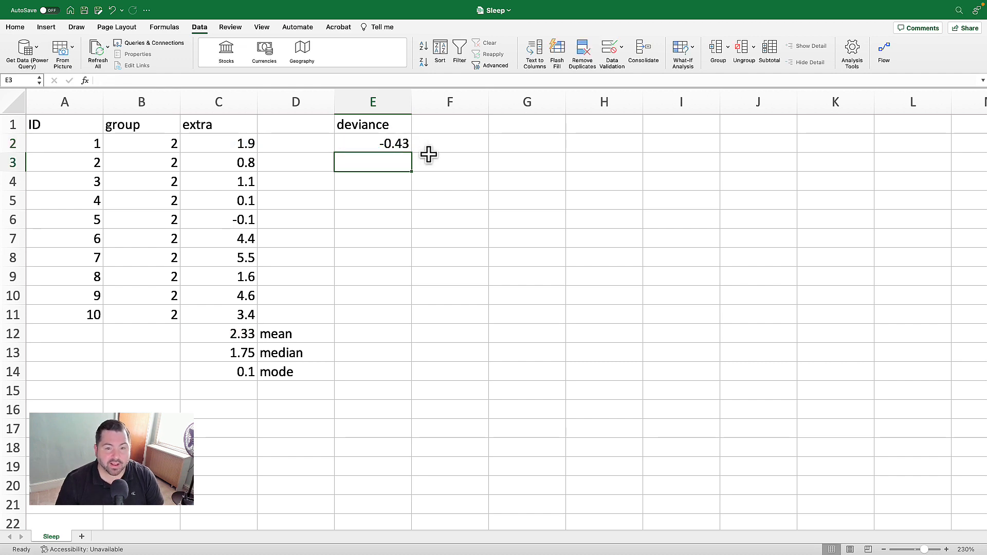
Step: Fill the deviance formula from E2 down to E11
left_click(399, 145)
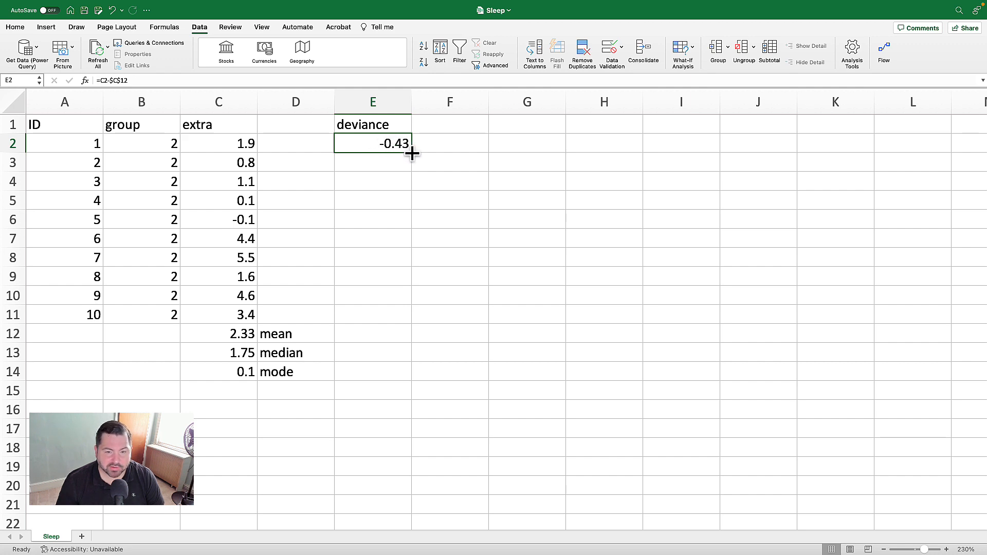
left_click_drag(412, 152, 403, 209)
left_click_drag(400, 228, 402, 314)
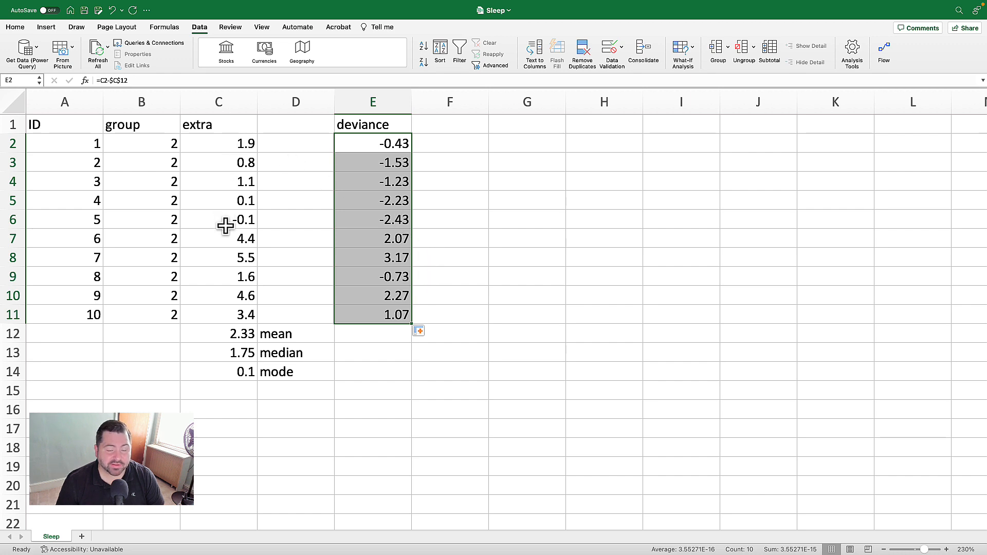
Step: Total the deviance values in E12 with =sum(E2:E11)
left_click(359, 333)
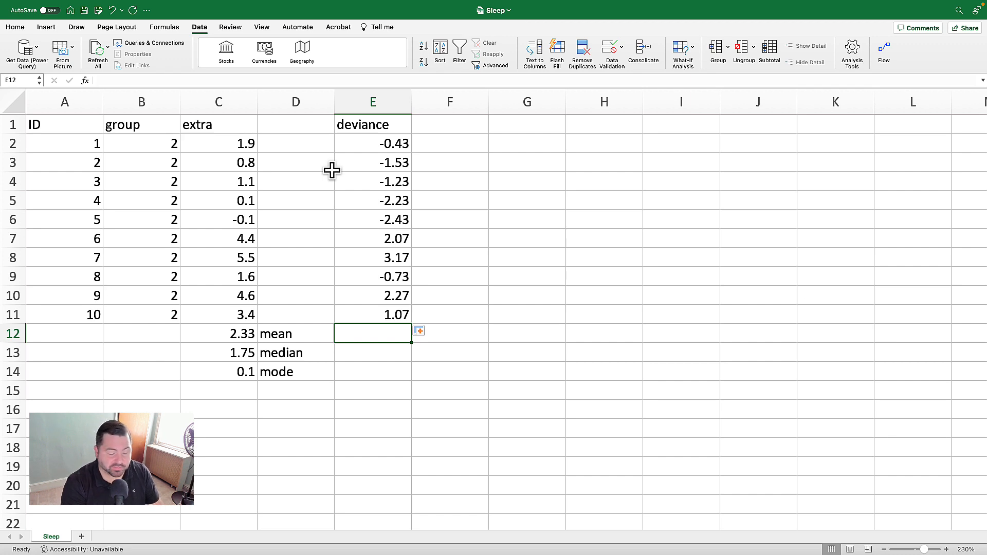
type("=")
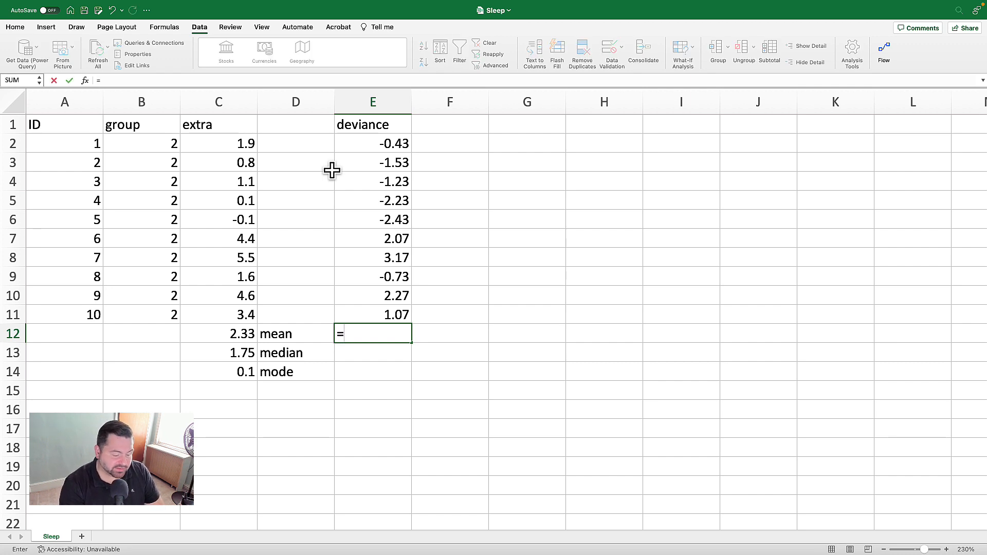
type("sum")
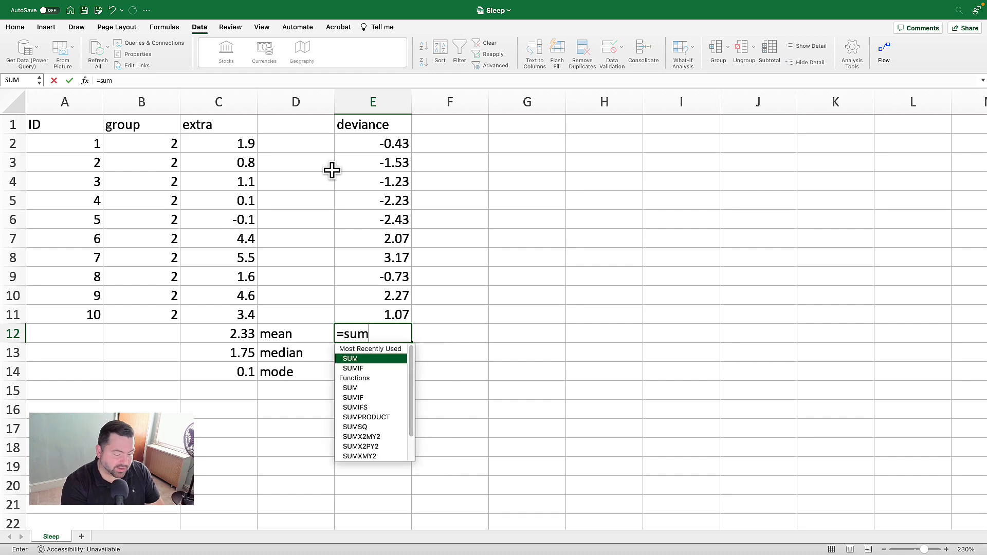
type("(")
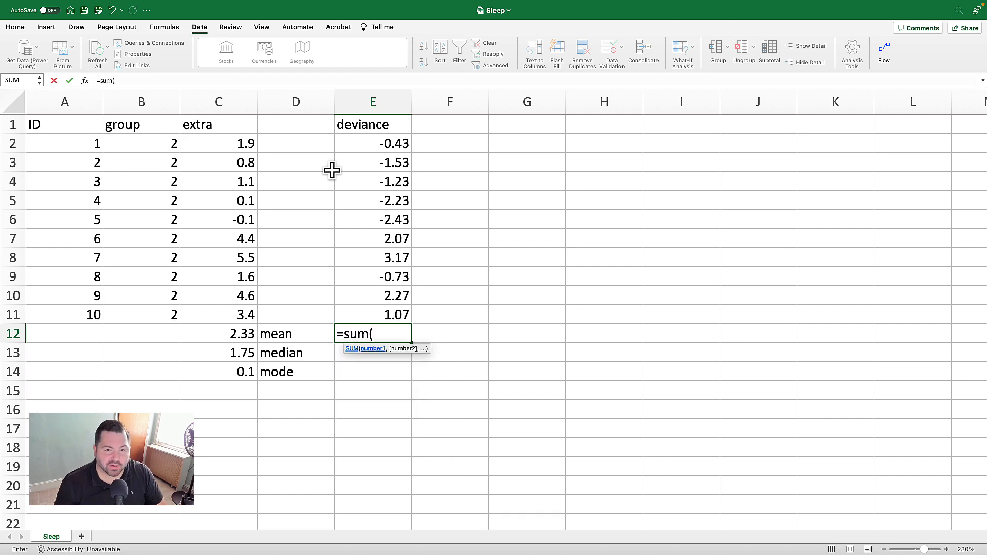
left_click_drag(360, 145, 380, 322)
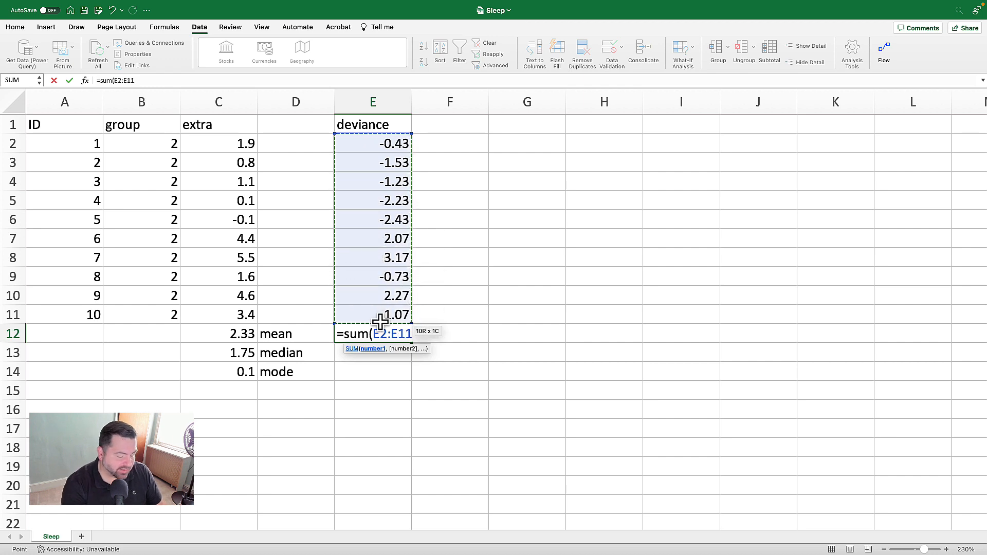
type(")")
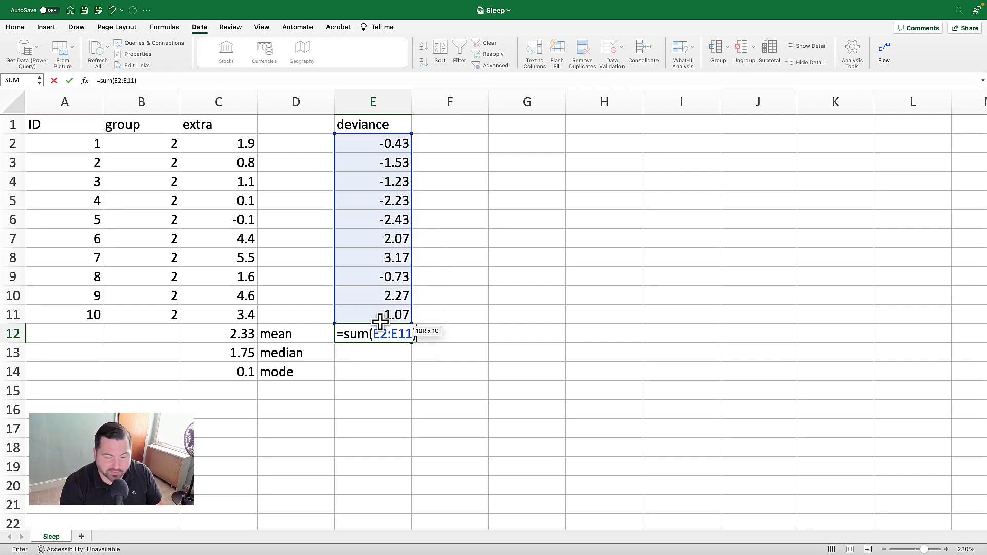
key("Return")
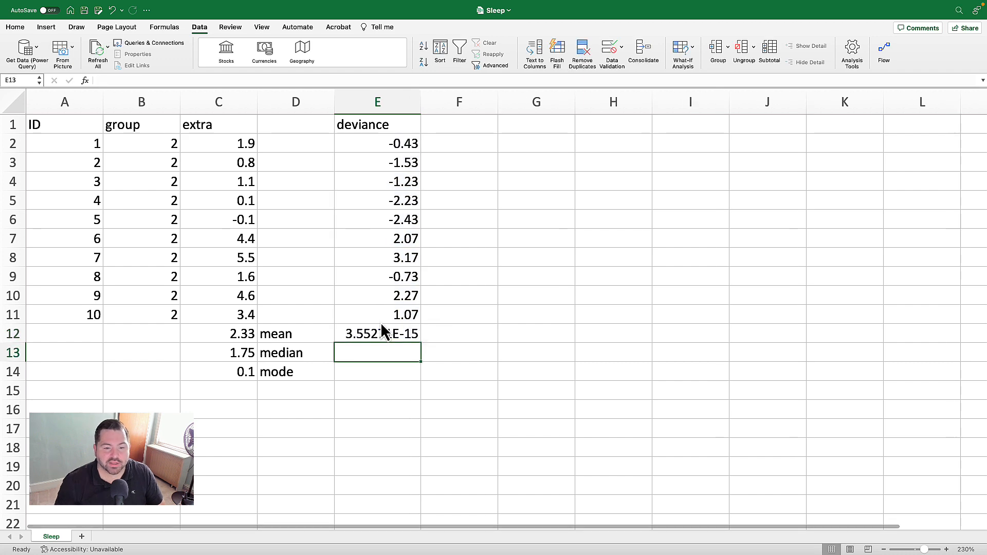
Step: Add the column header deviance_sq in F1, beside the deviance column
left_click(369, 333)
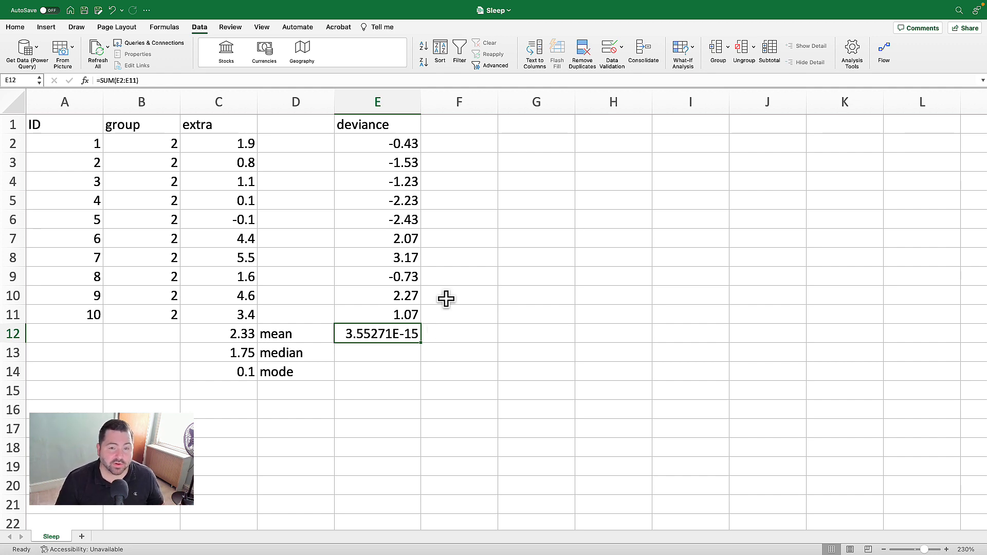
left_click(460, 129)
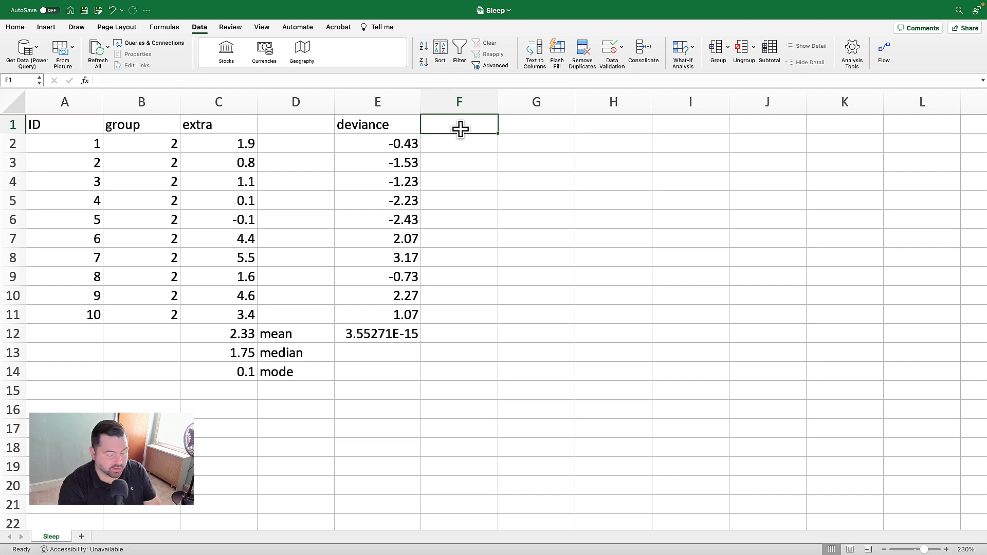
type("de")
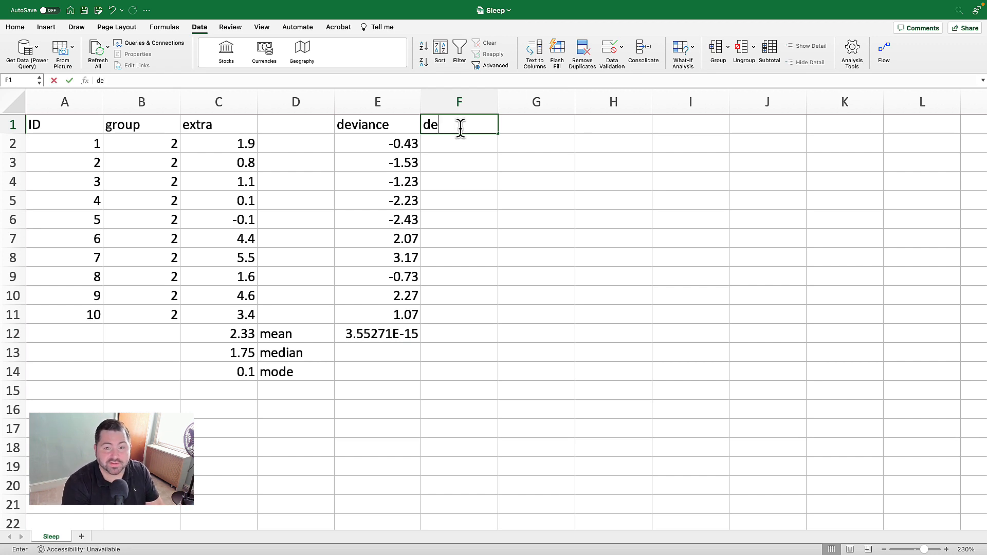
type("viance_sq")
key("Return")
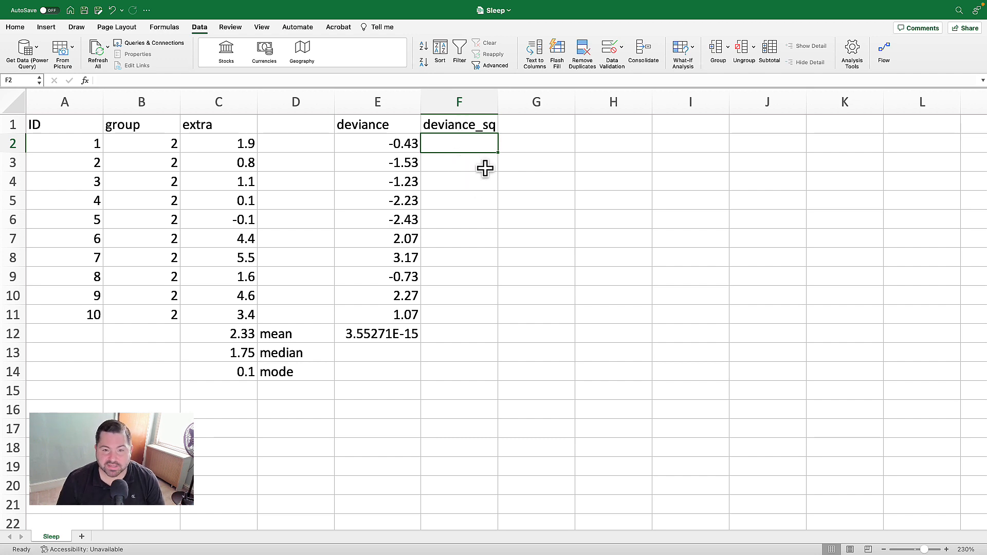
Step: Square the first deviance in F2 with =E2*E2 and fill the formula down to F11
type("=")
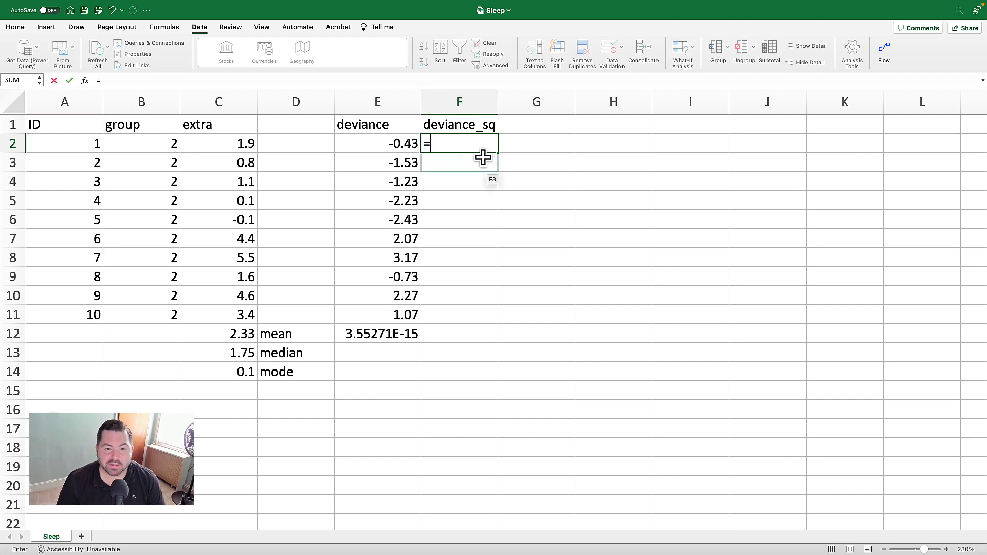
left_click(403, 145)
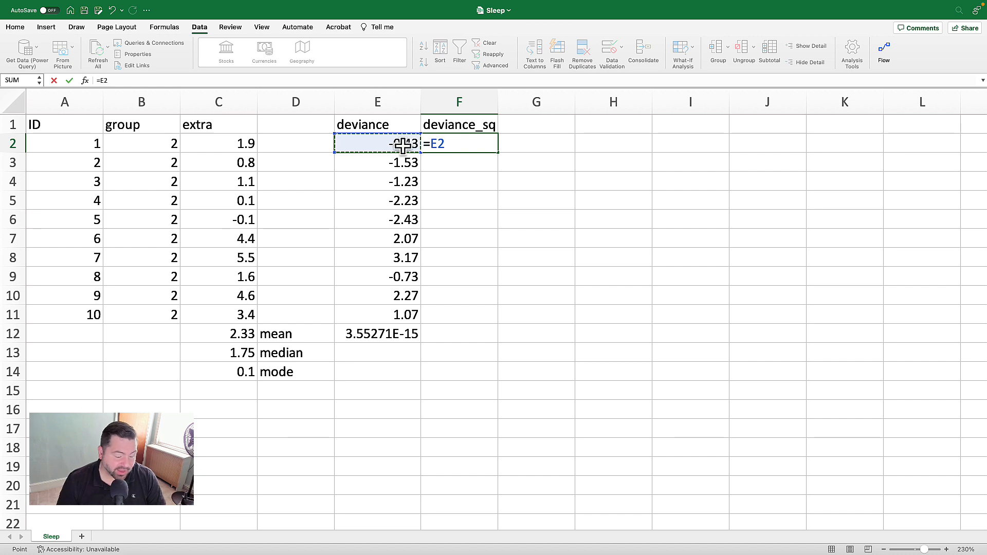
type("*")
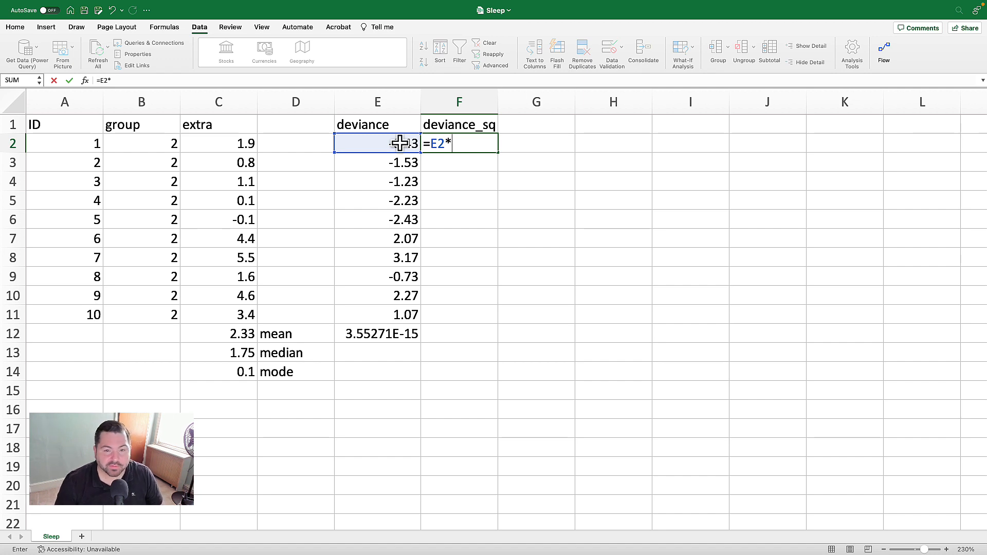
left_click(399, 144)
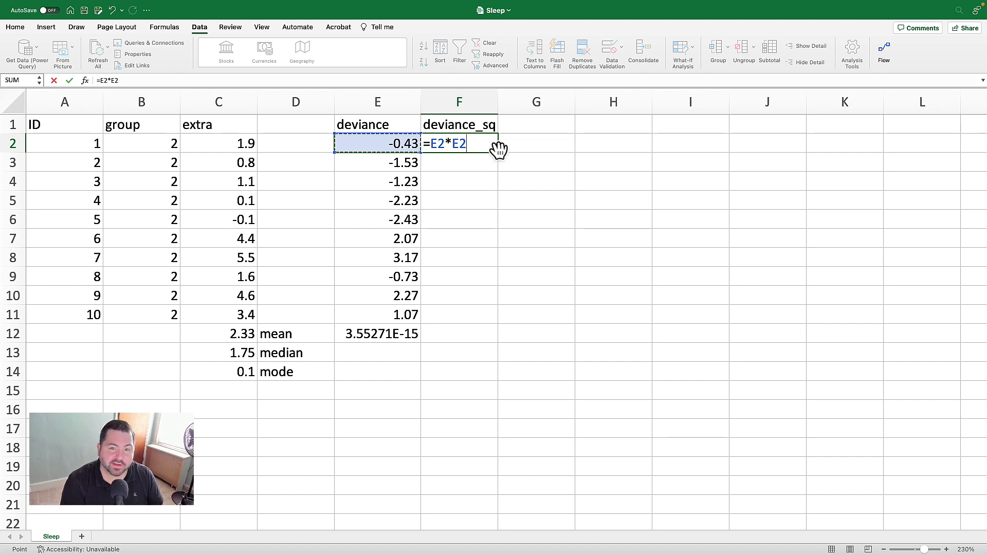
key("Return")
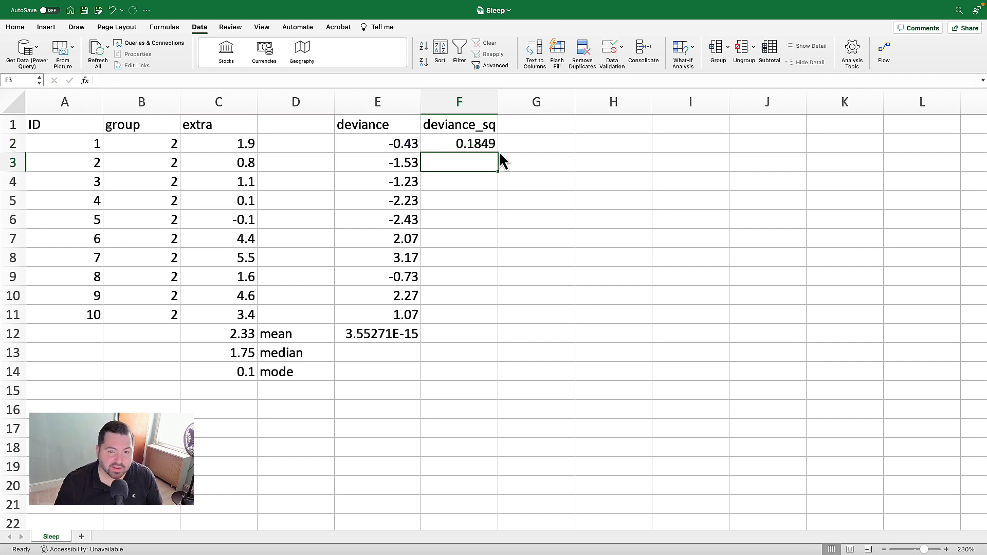
left_click(454, 144)
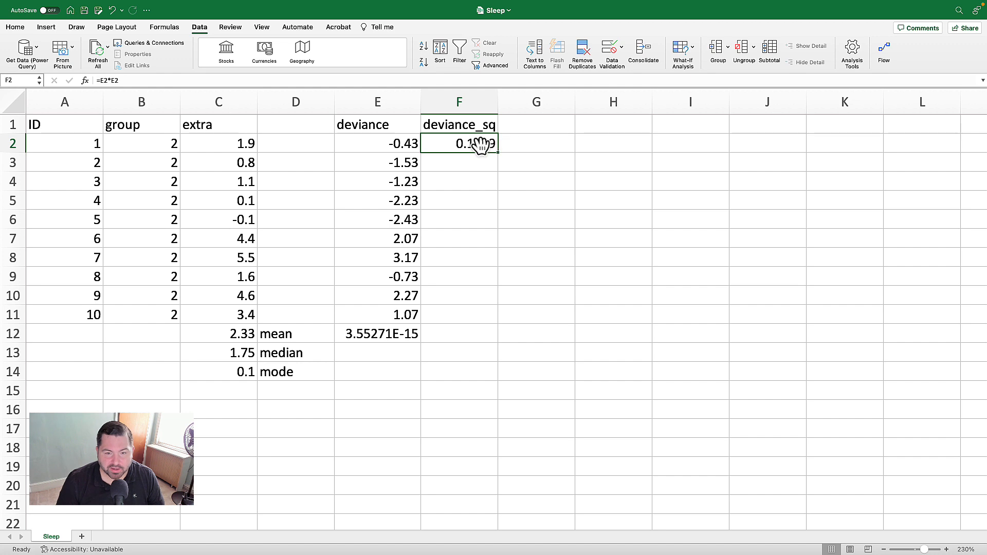
left_click_drag(496, 153, 496, 322)
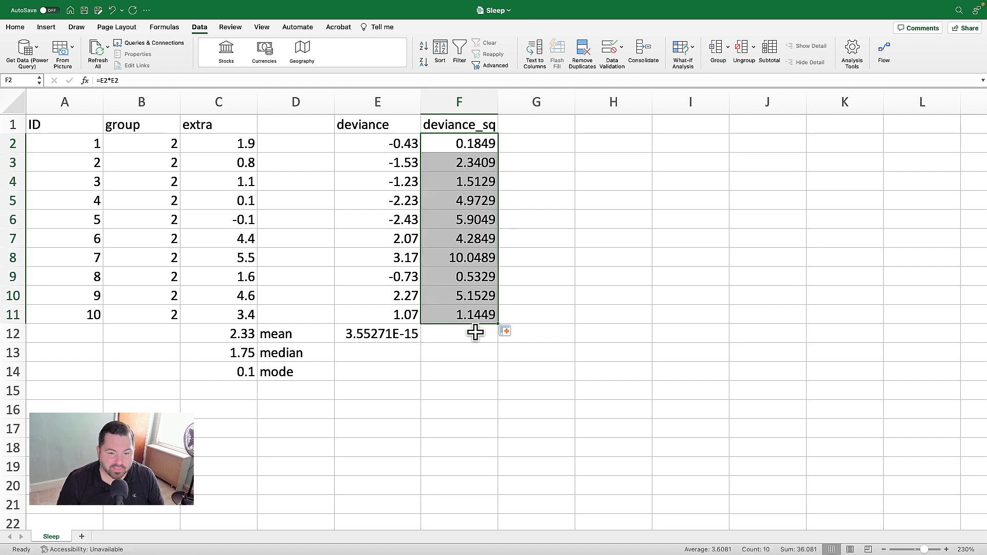
Step: Total the squared deviances in F12 with =sum(F2:F11)
left_click(474, 333)
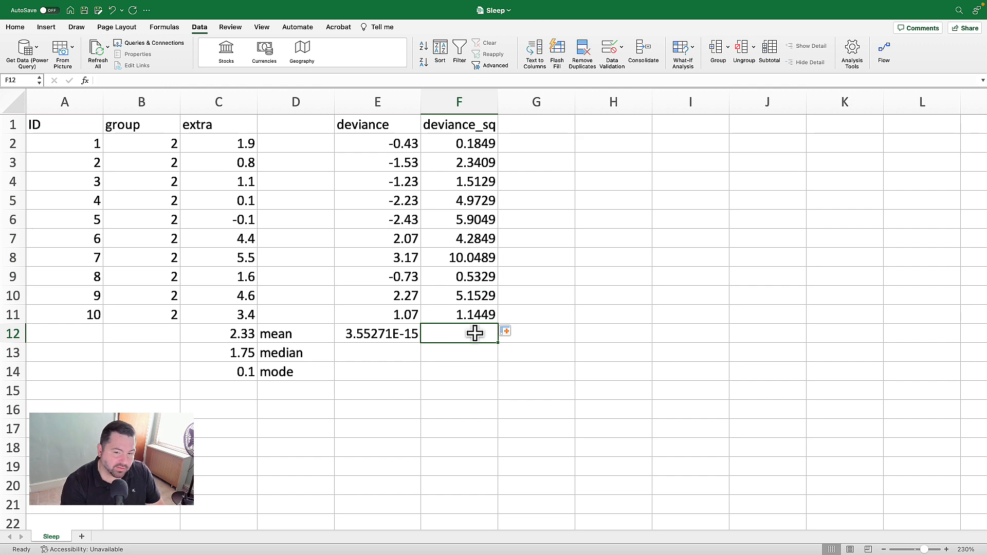
type("=")
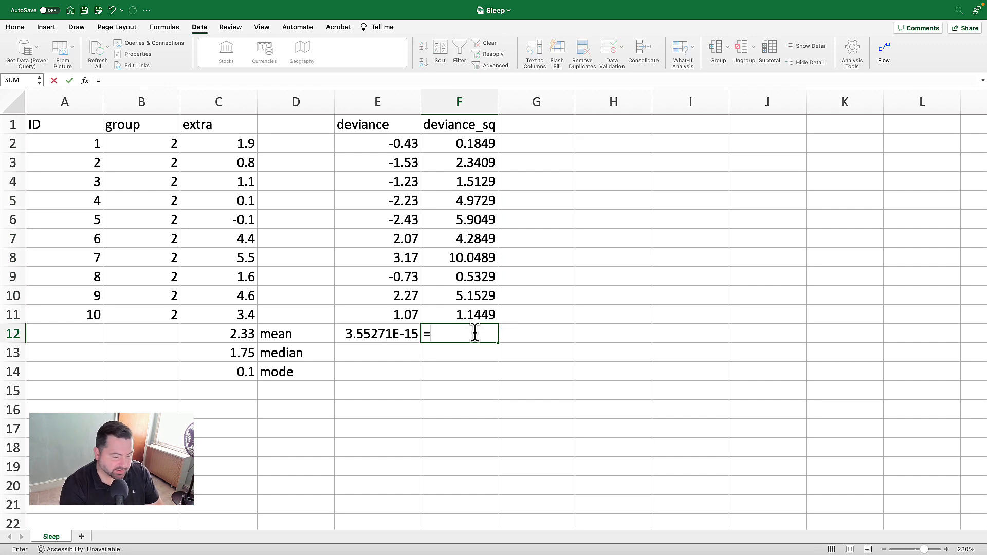
type("sum(")
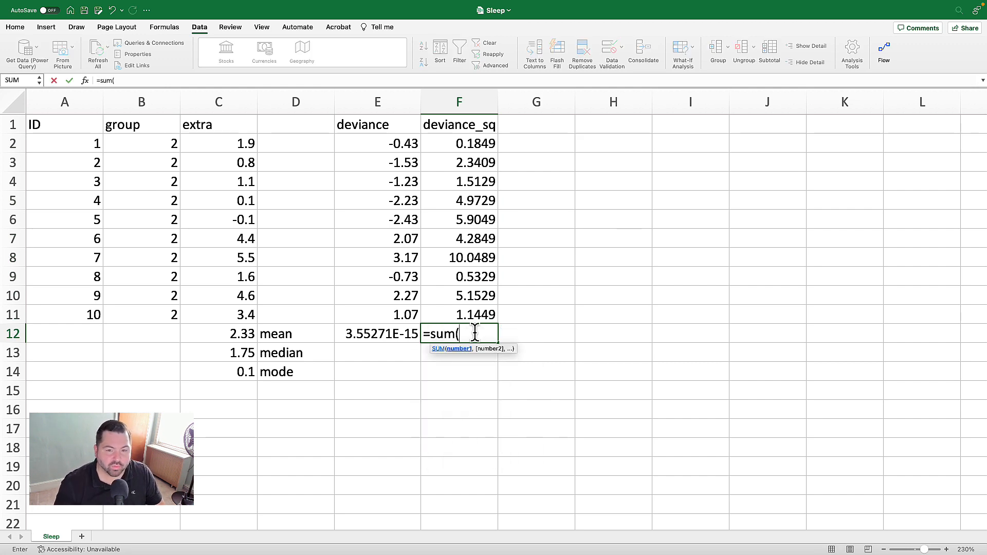
left_click_drag(462, 144, 440, 308)
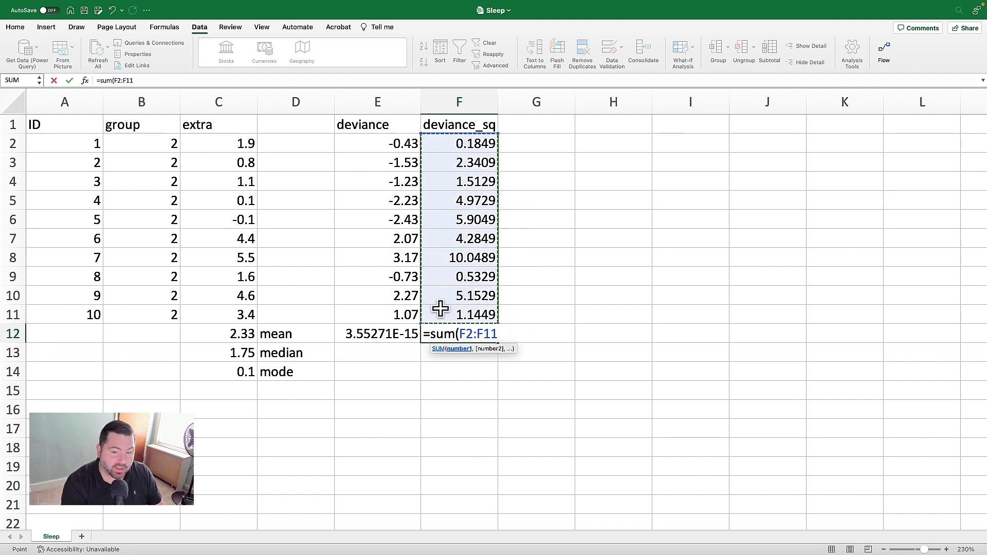
type(")")
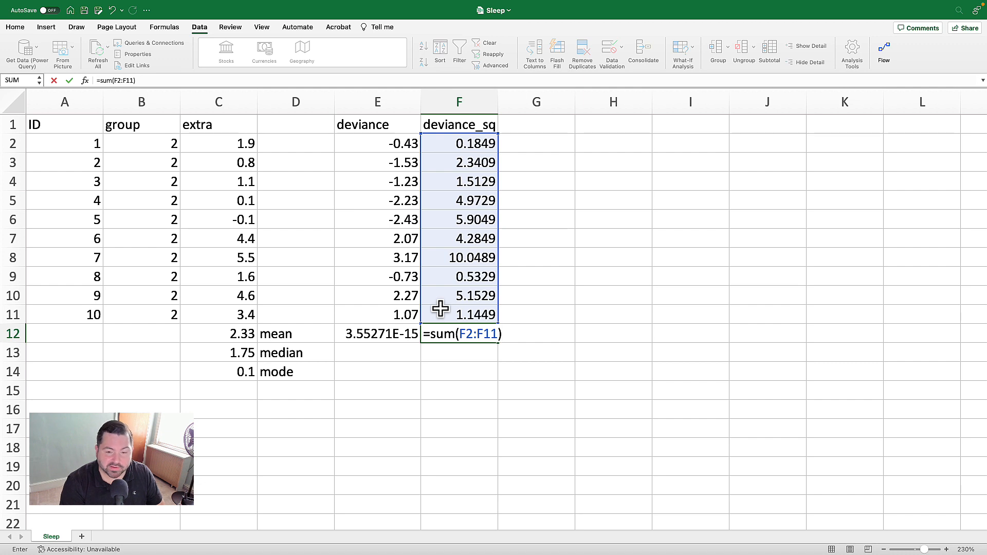
key("Return")
key("Up")
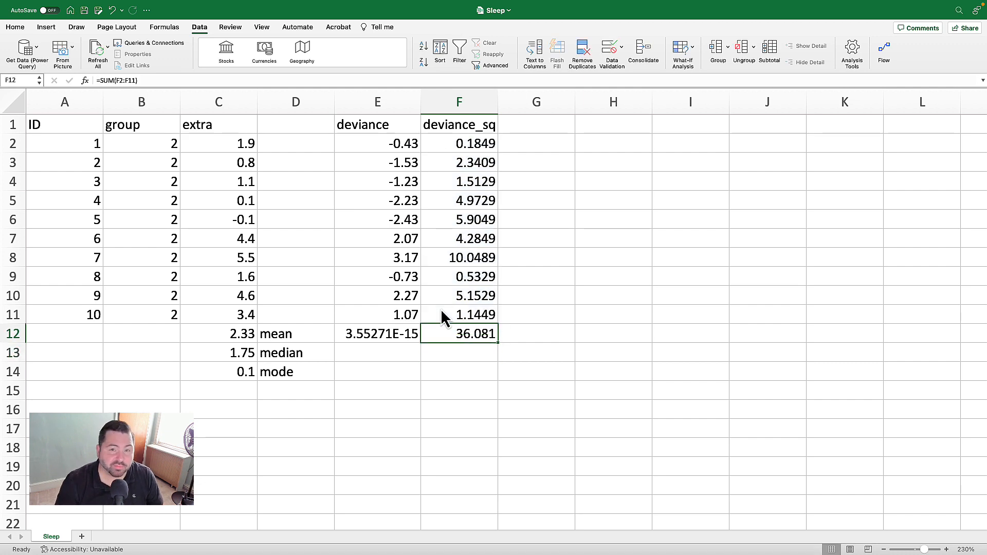
Step: Label the squared-deviance total by entering "sum of squares" in F13, beneath it
key("Down")
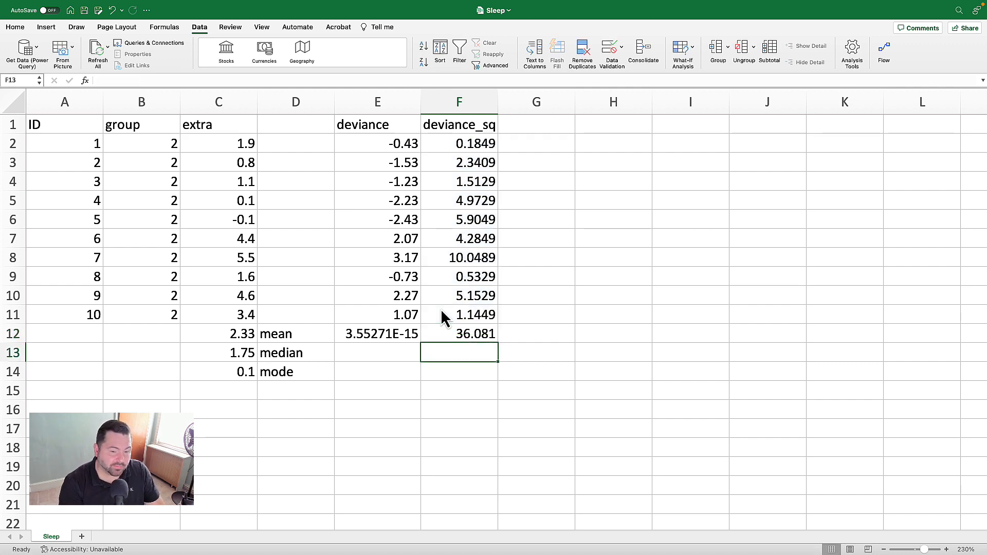
type("sum")
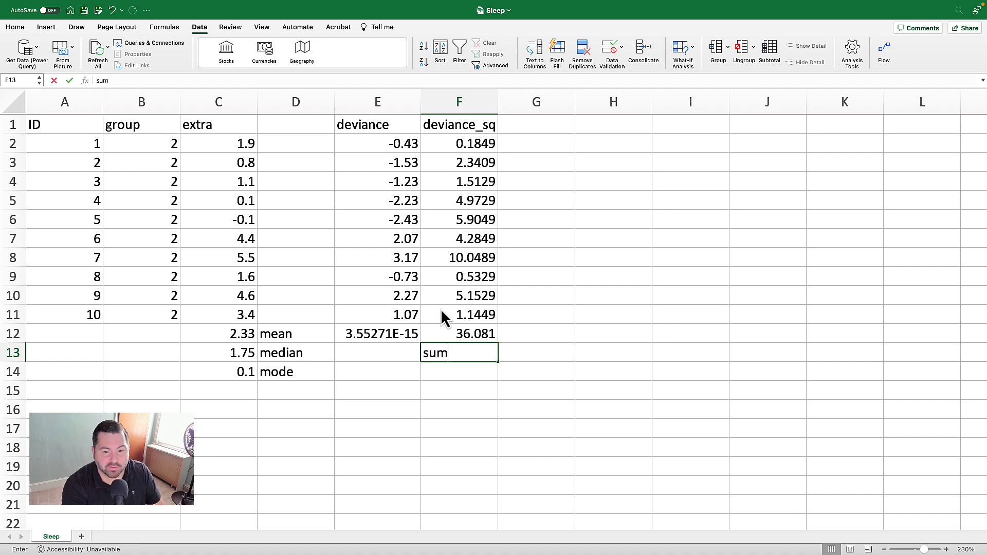
type(" of squares")
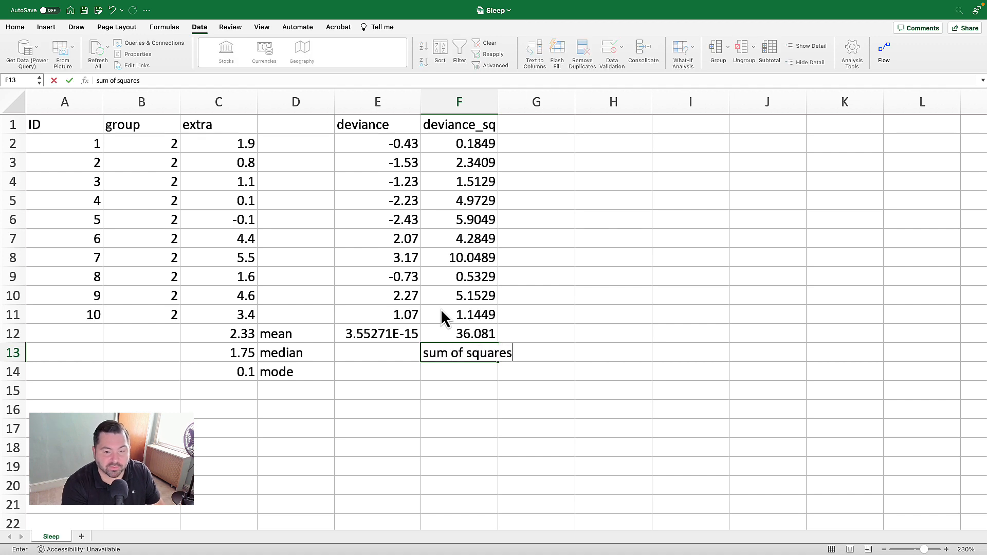
key("Return")
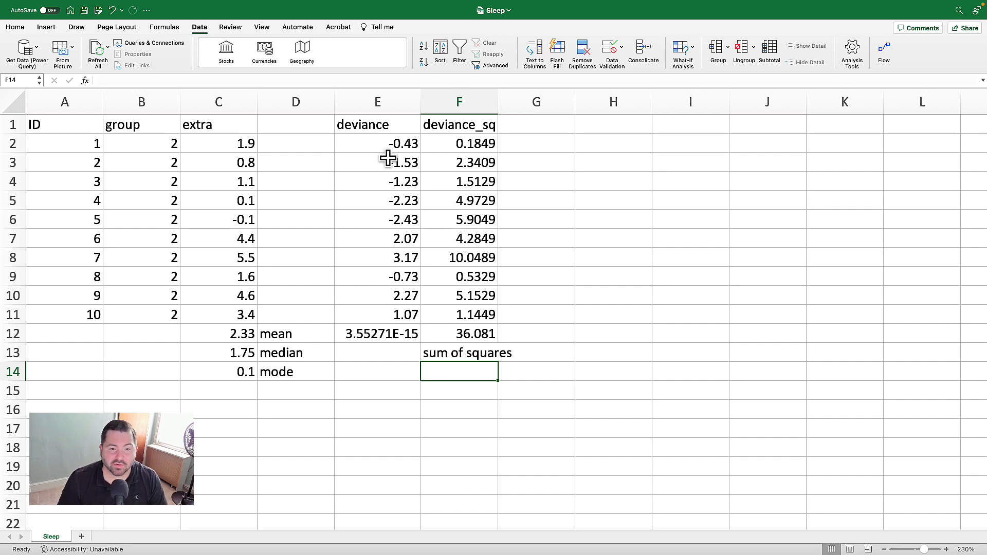
left_click_drag(385, 138, 388, 310)
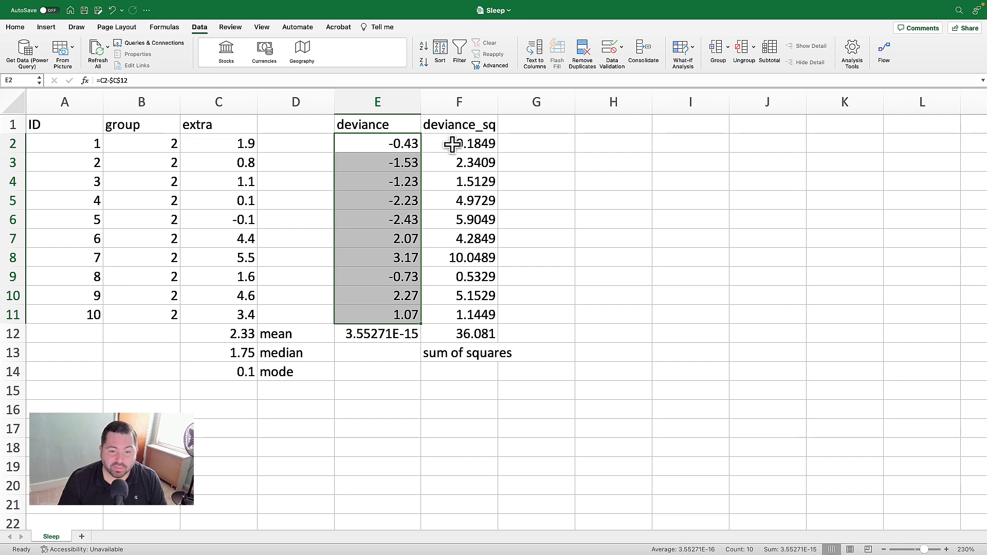
left_click(456, 334)
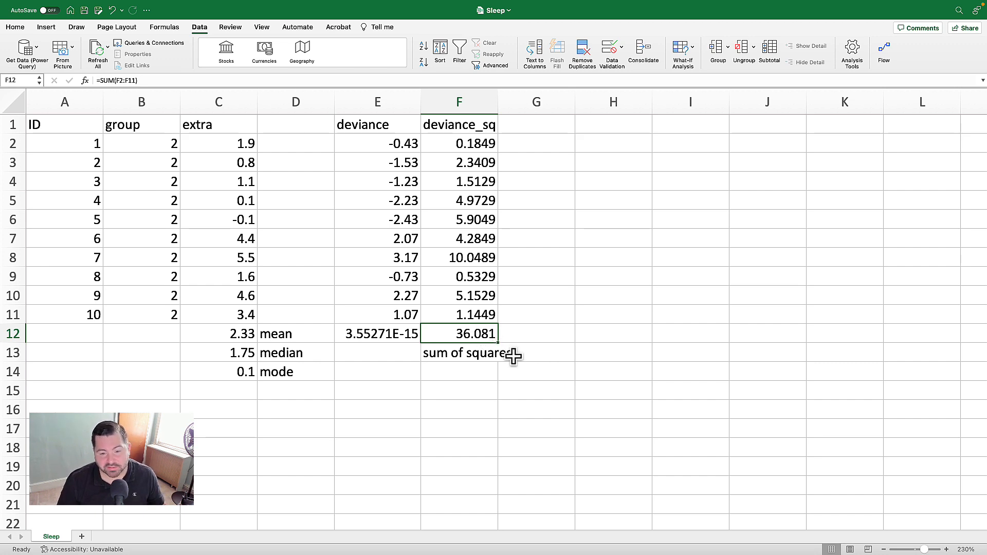
Step: Enter the label "variance" in G13, next to the sum of squares label
left_click(544, 354)
type("variance")
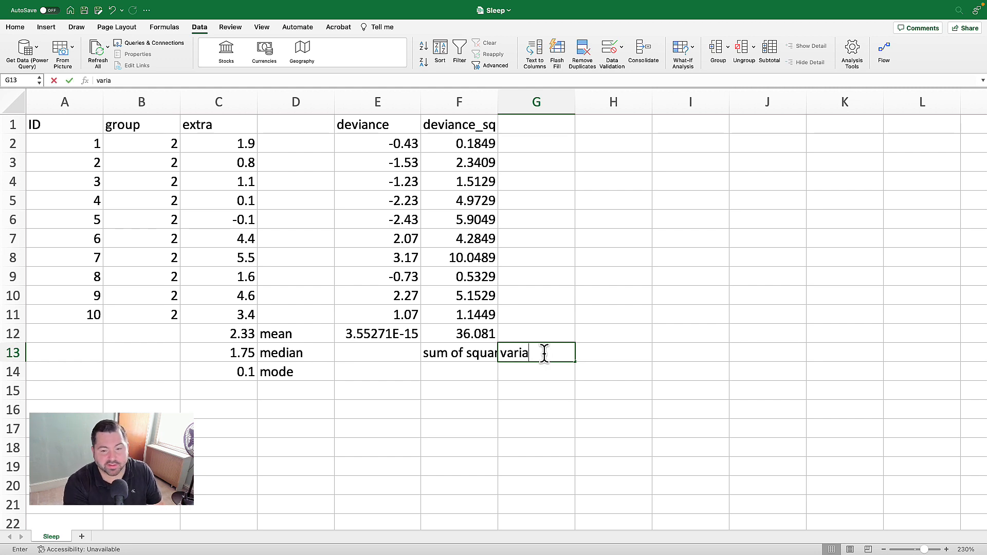
key("Return")
Step: Calculate the variance in G12 by dividing the sum of squares by 9, using =F12/9
key("Up")
key("Up")
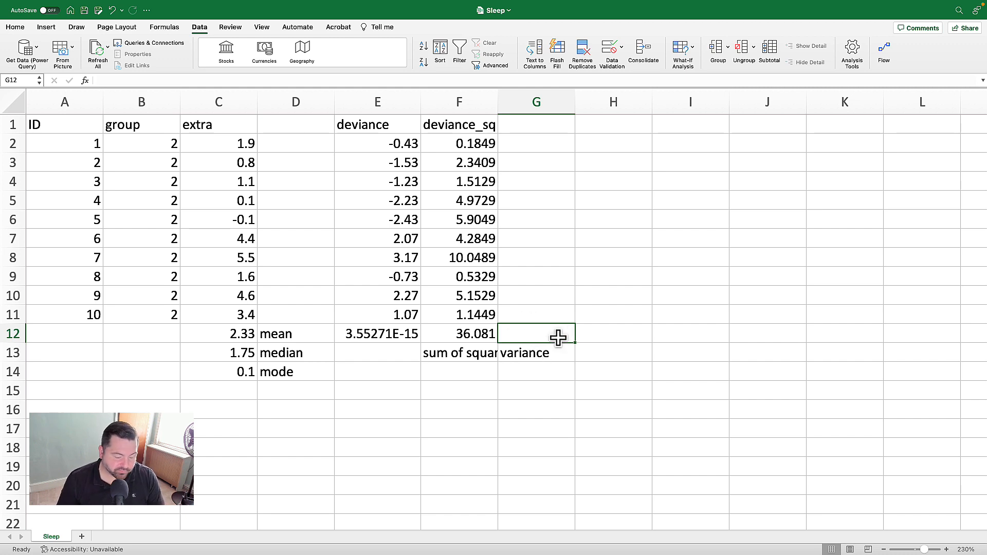
type("=")
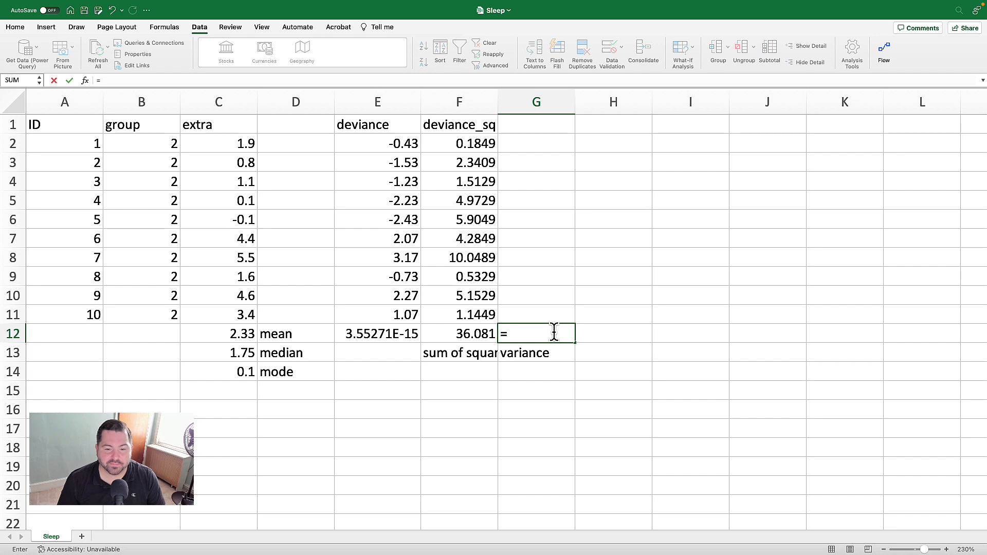
left_click(478, 336)
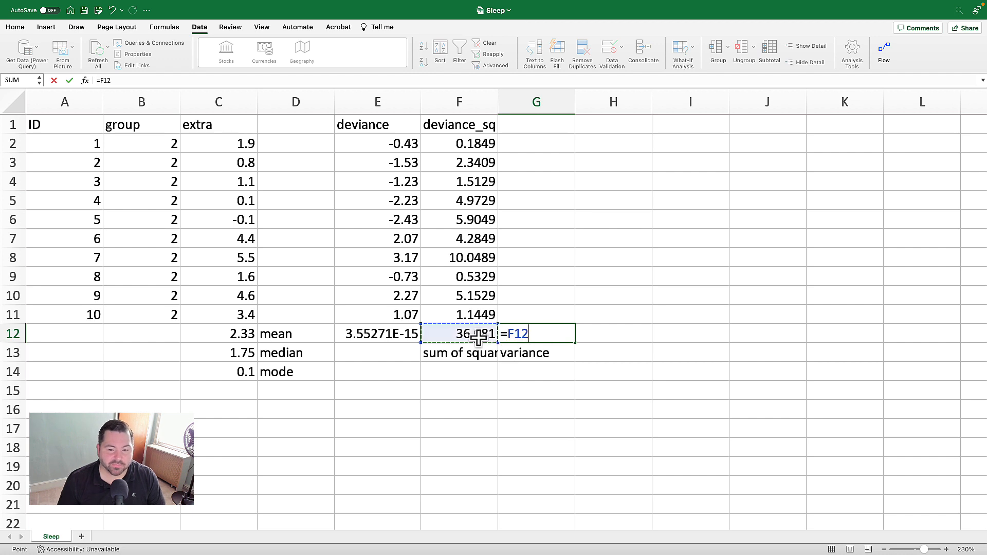
type("/")
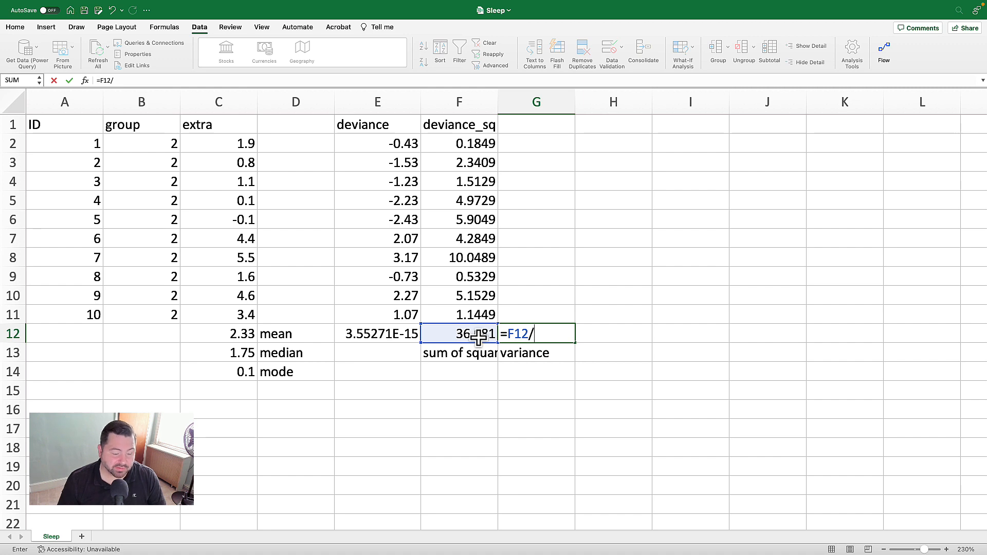
type("9")
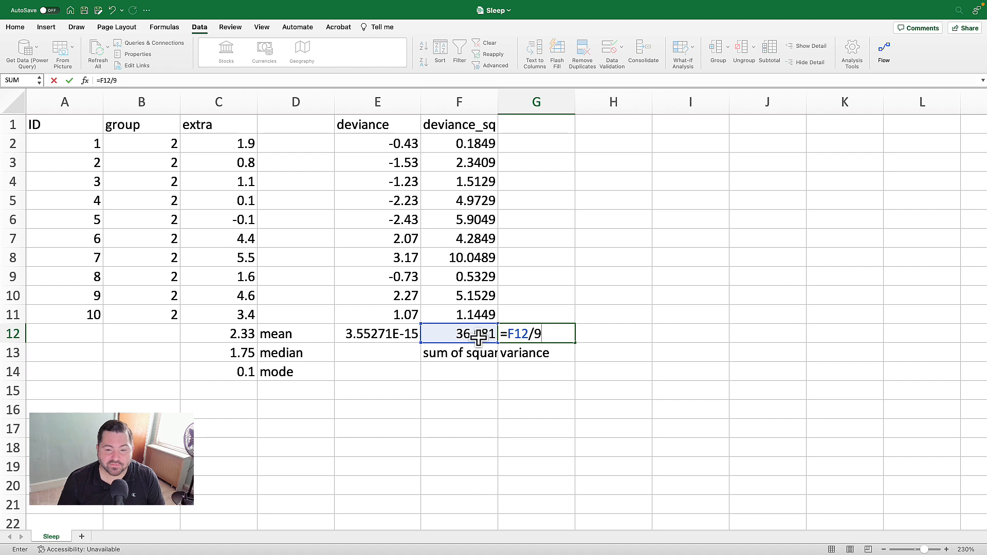
key("Return")
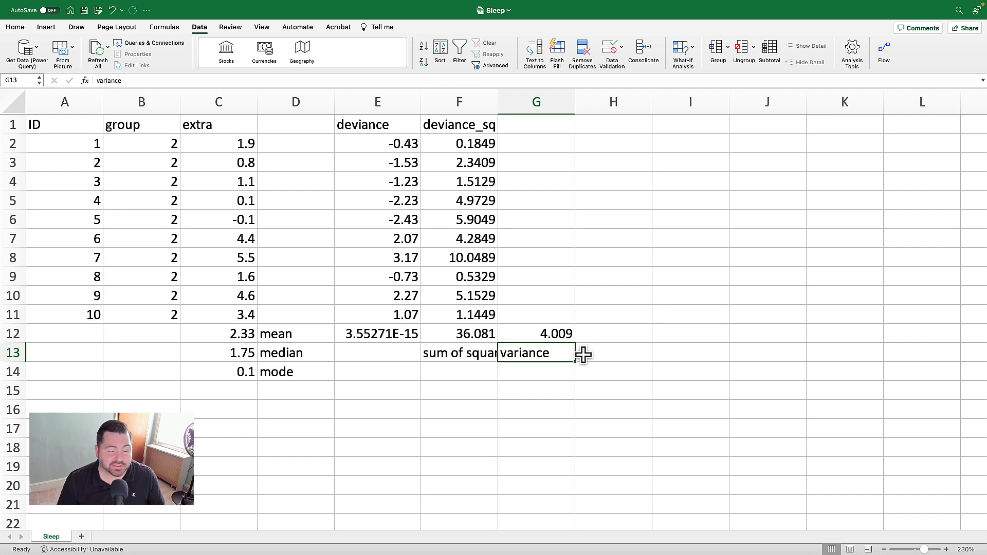
Step: Enter the label "std dev" in H13, next to the variance label
left_click(584, 354)
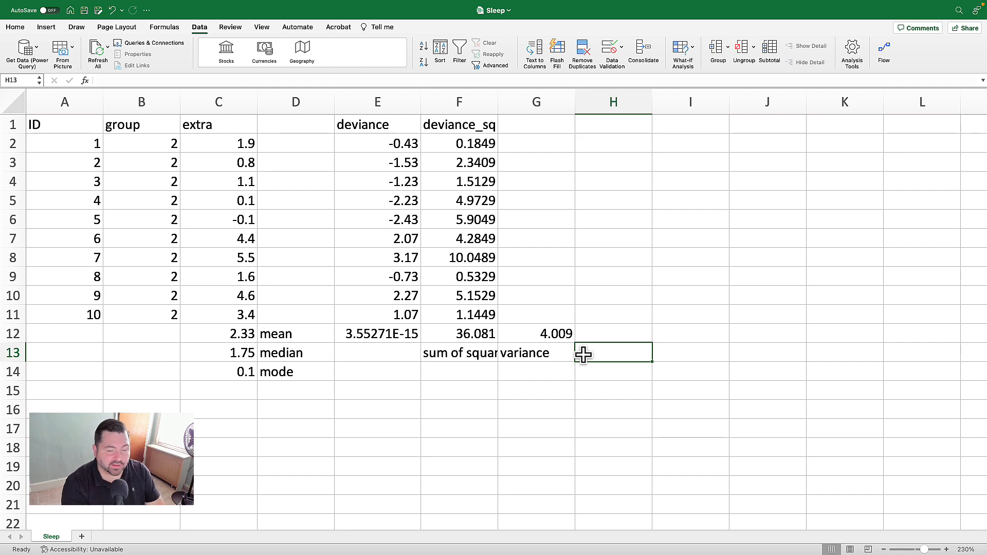
type("std dev")
key("Return")
Step: Calculate the standard deviation in H12 as the square root of the variance, using =SQRT(G12)
key("Up")
key("Up")
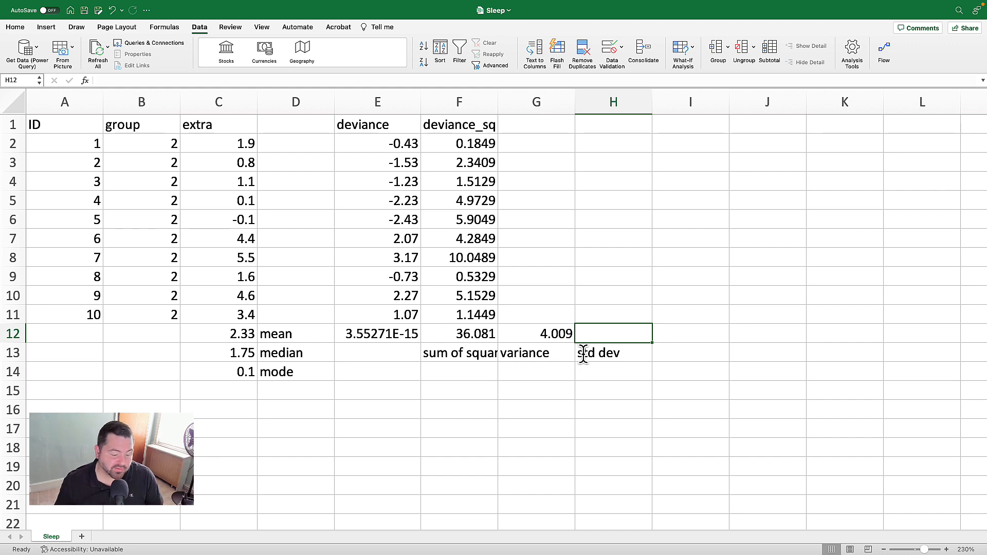
type("=sqrt")
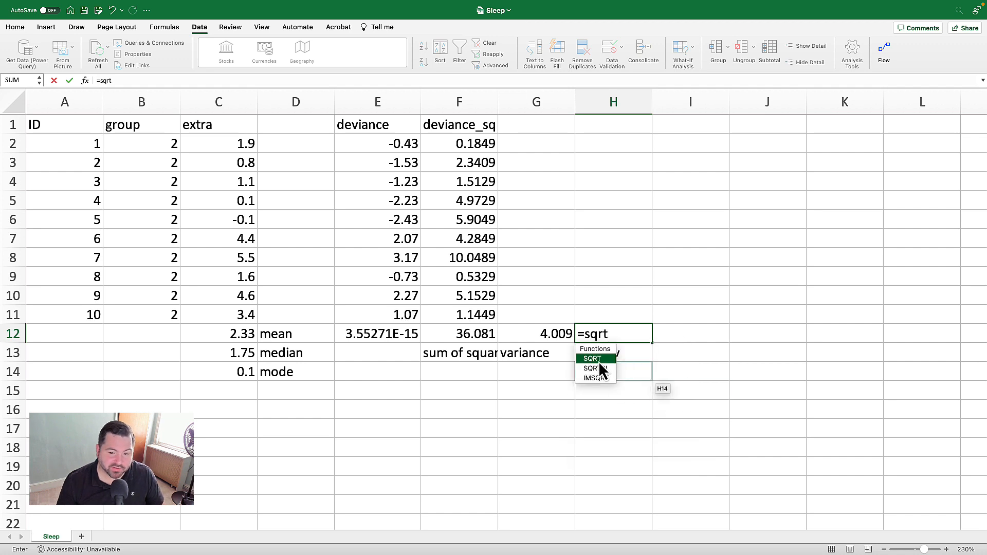
key("Tab")
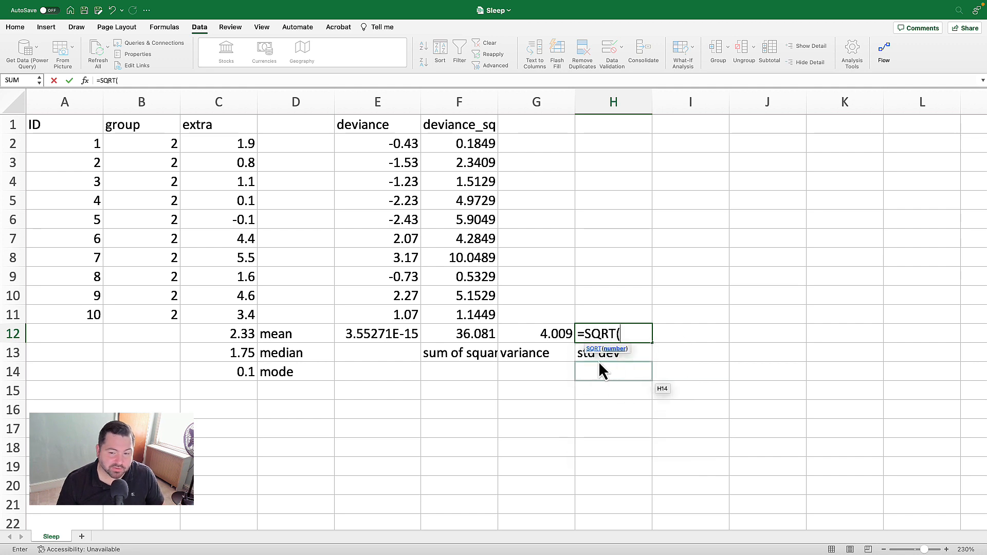
left_click(555, 337)
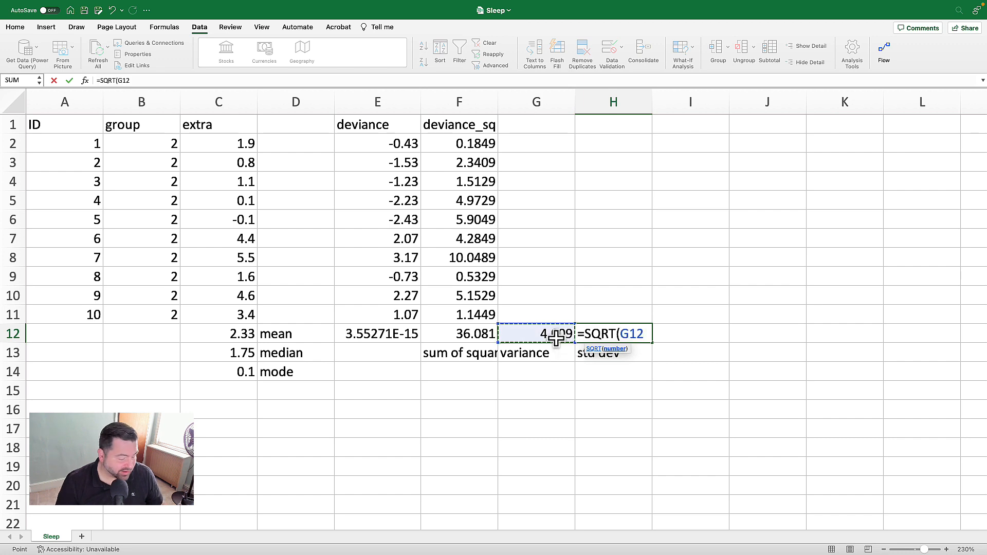
type(")")
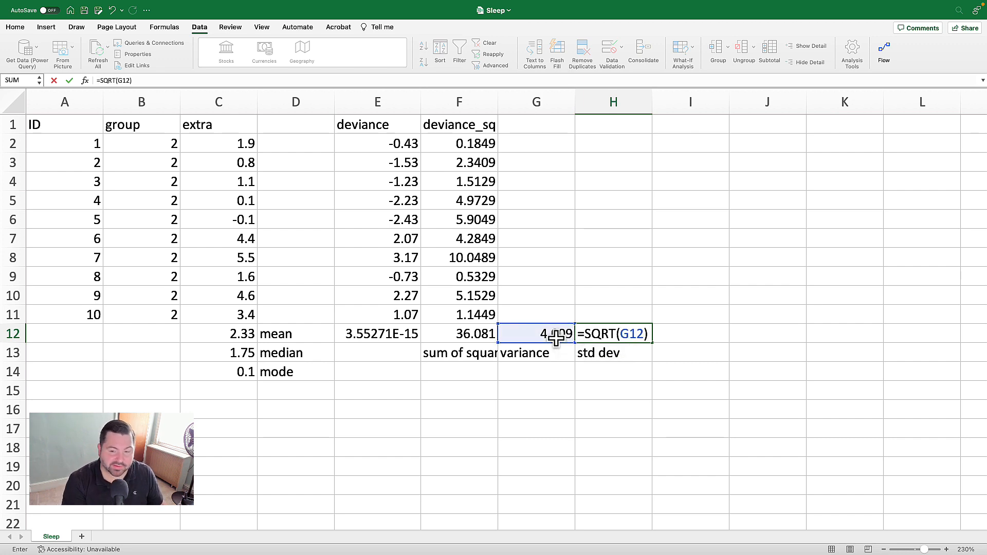
key("Return")
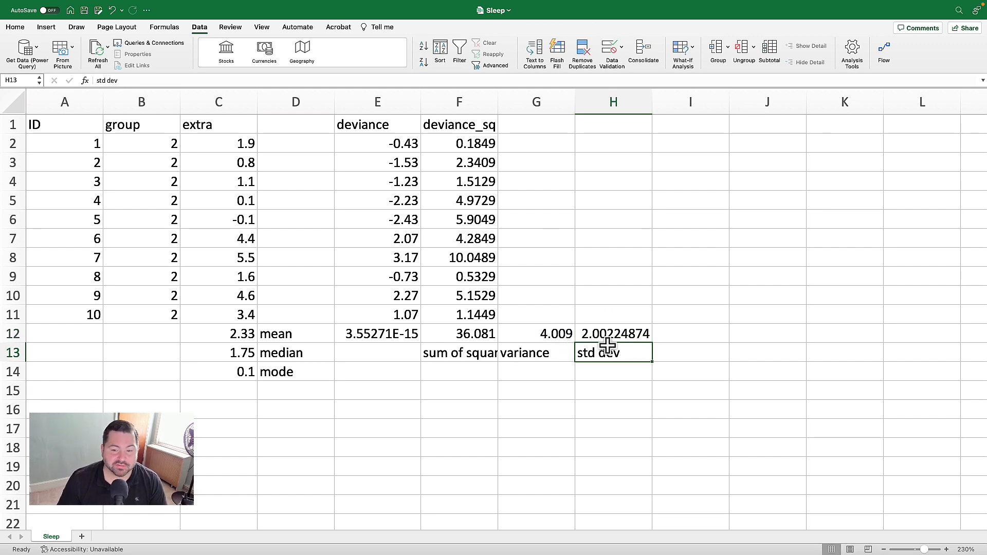
left_click(627, 329)
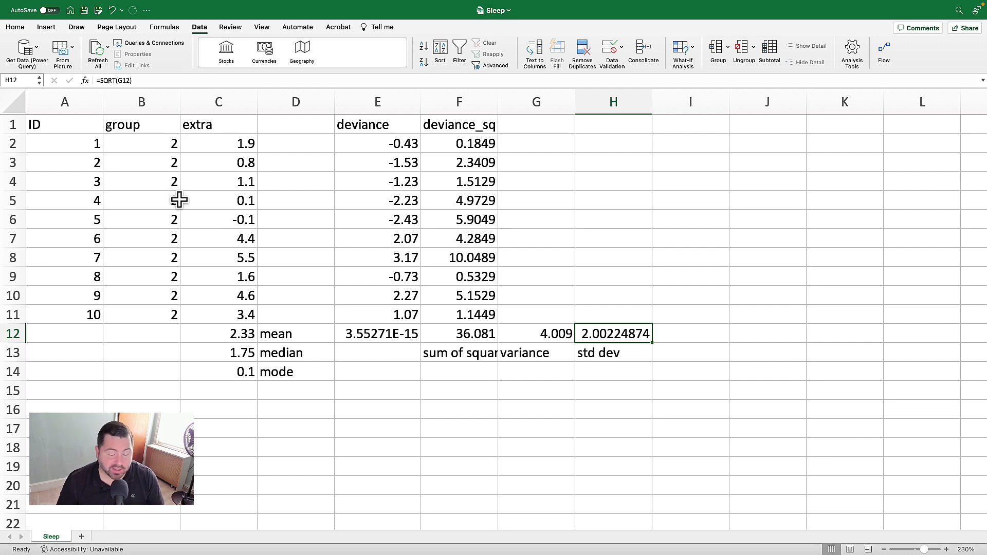
Step: Enter the label "std error" in I13, next to the std dev label
left_click(694, 353)
type("std error")
key("Return")
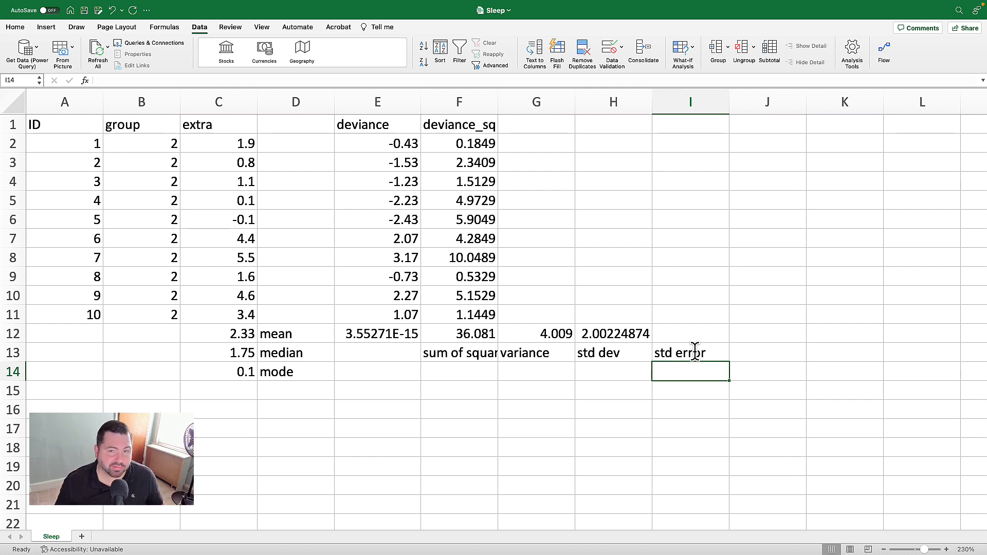
Step: Calculate the standard error in I12 by dividing the standard deviation by the square root of 10, using =(H12)/SQRT(10)
key("Up")
key("Up")
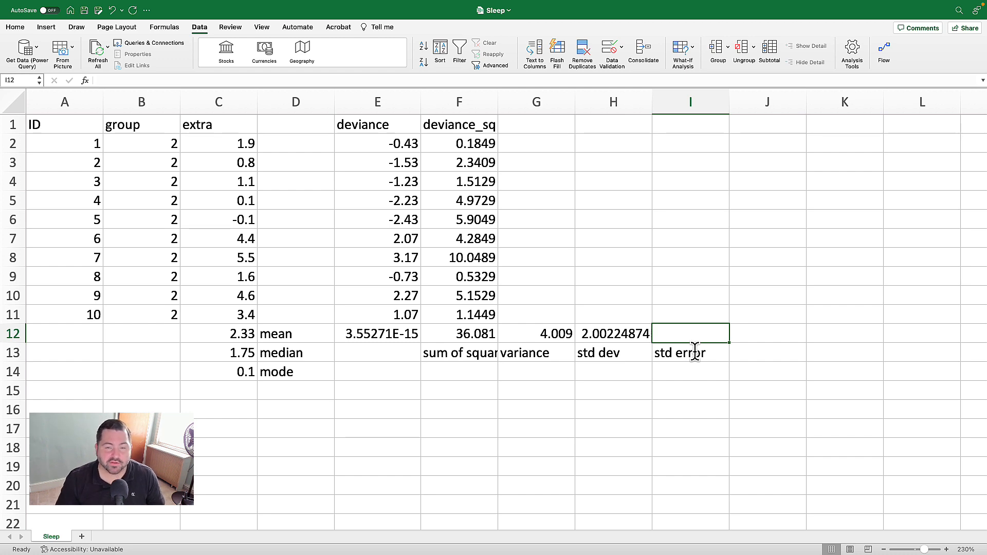
type("=(")
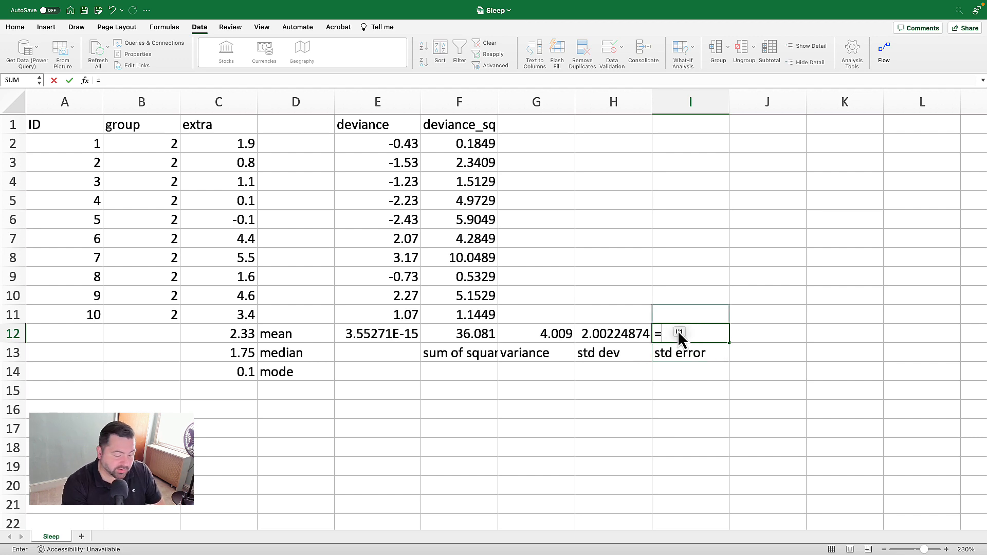
left_click(628, 335)
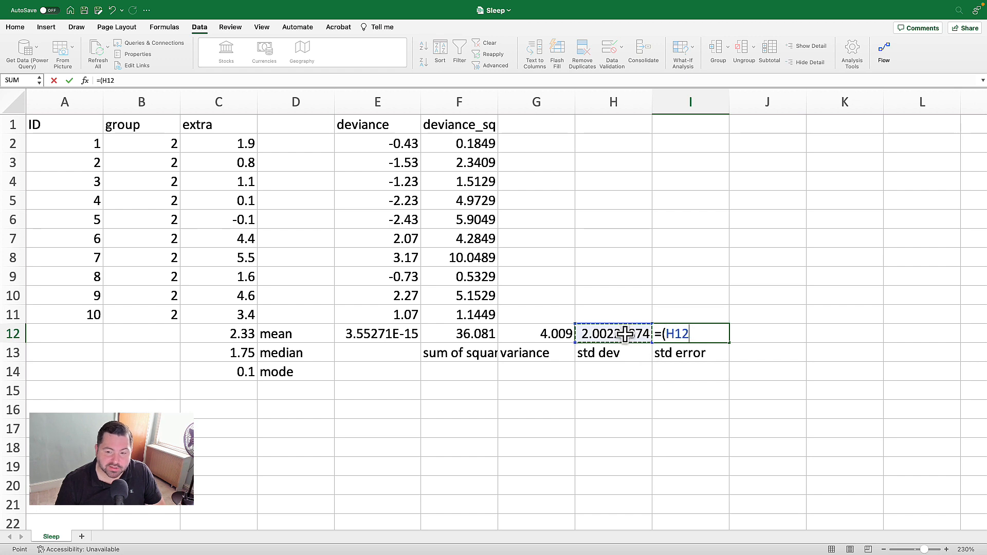
type(")")
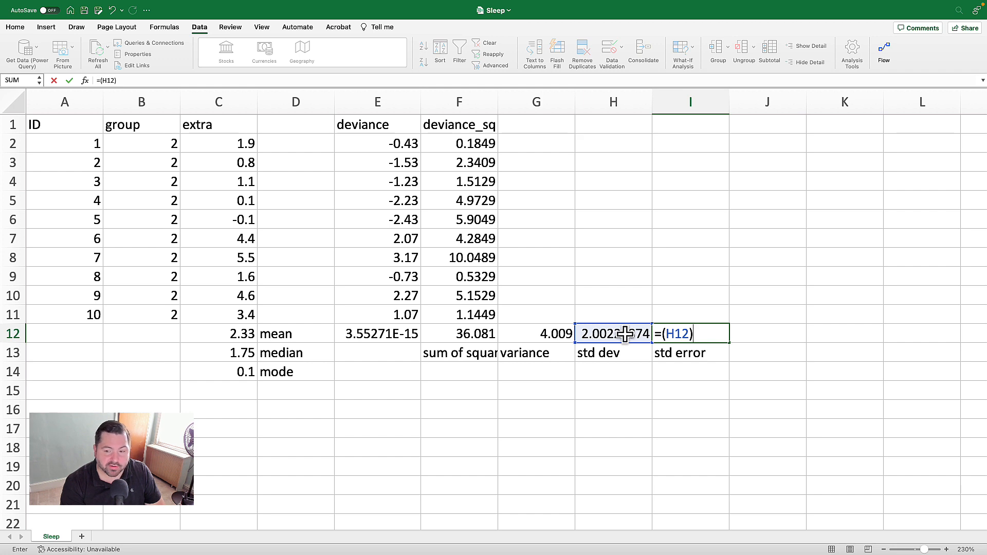
type("/")
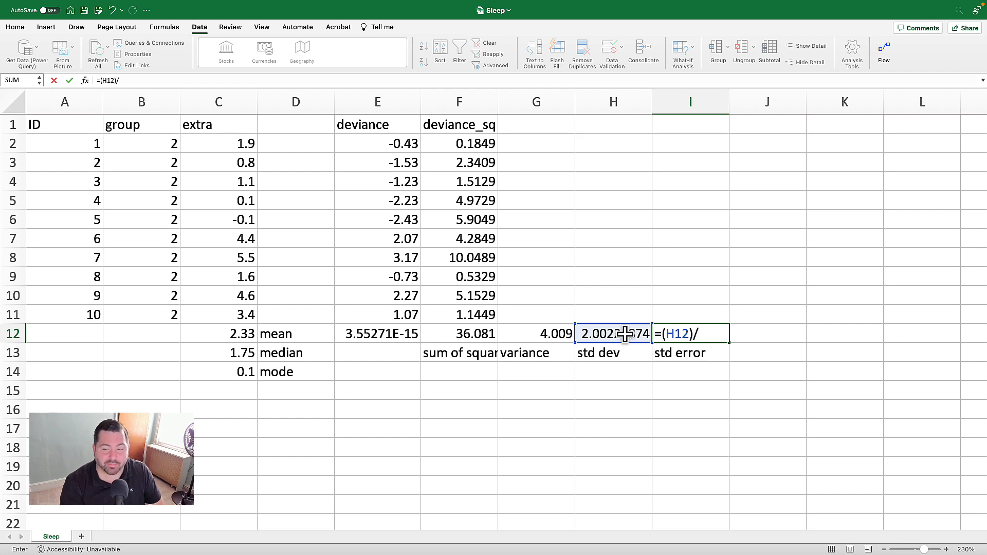
type("s")
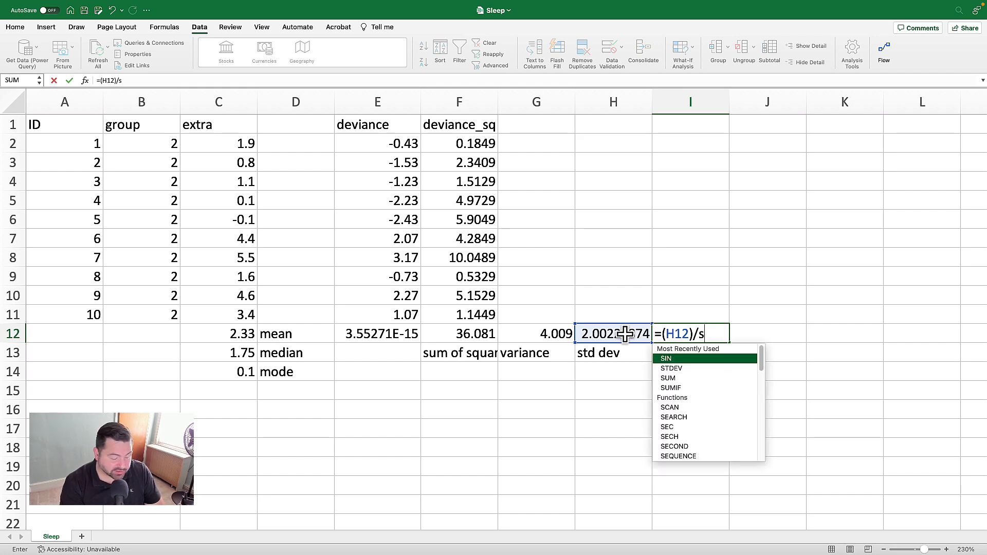
type("qrt(")
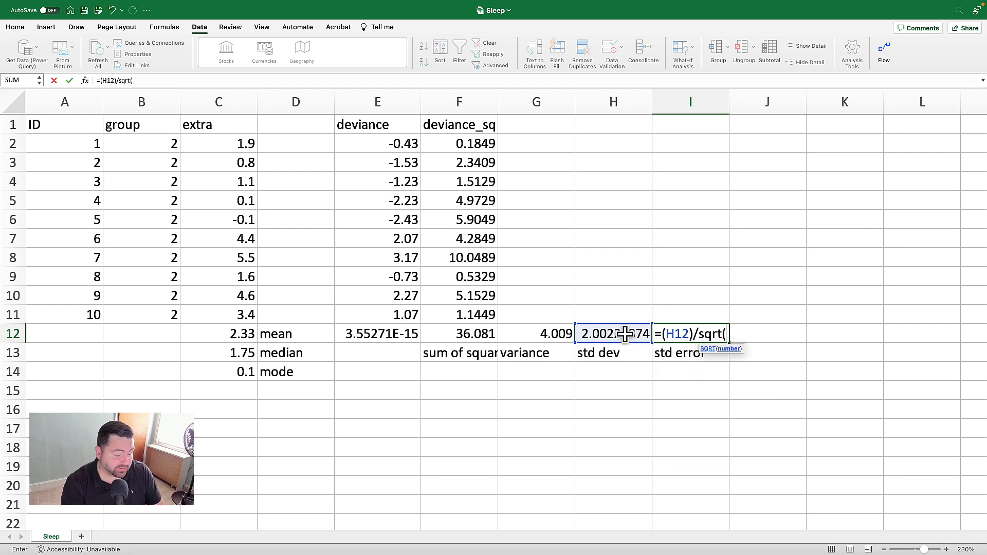
type("10)")
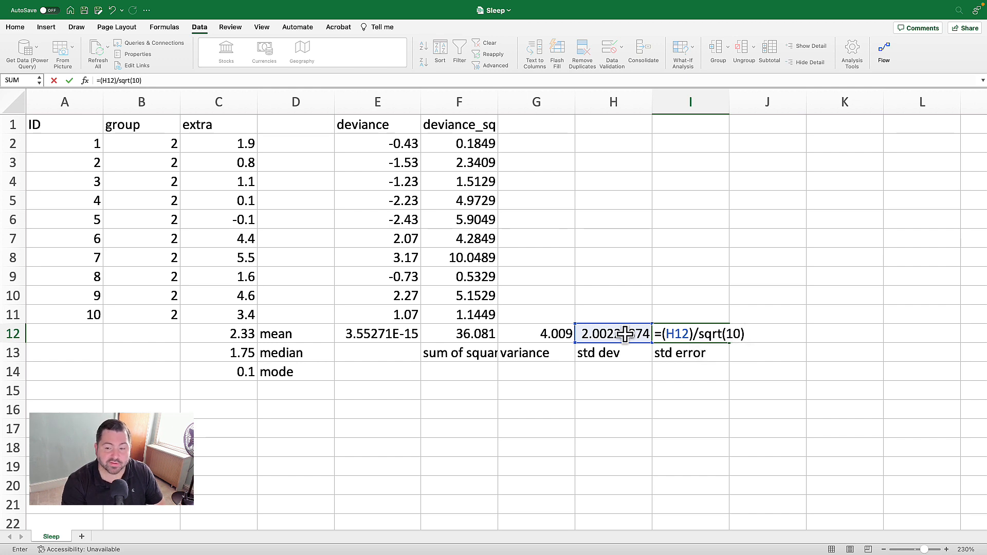
key("Return")
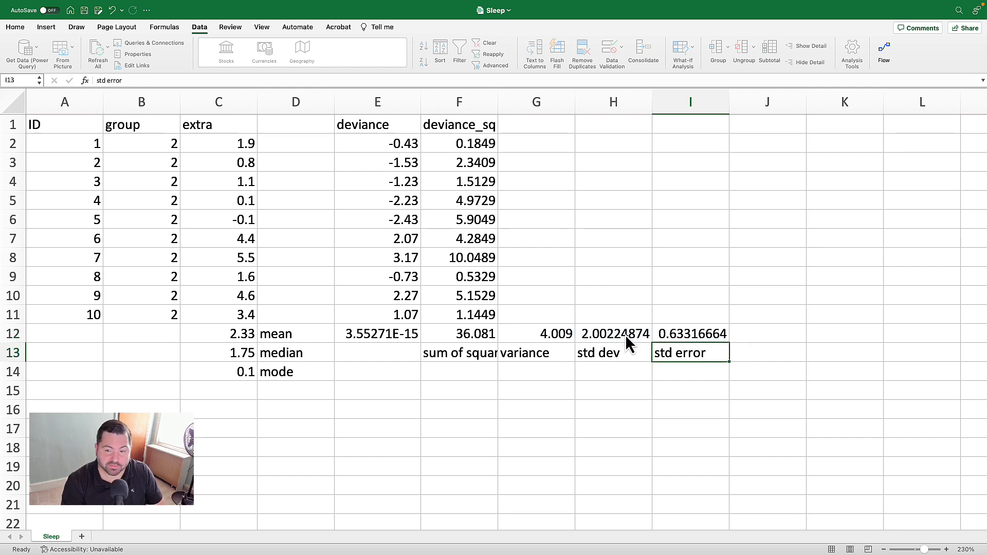
key("Up")
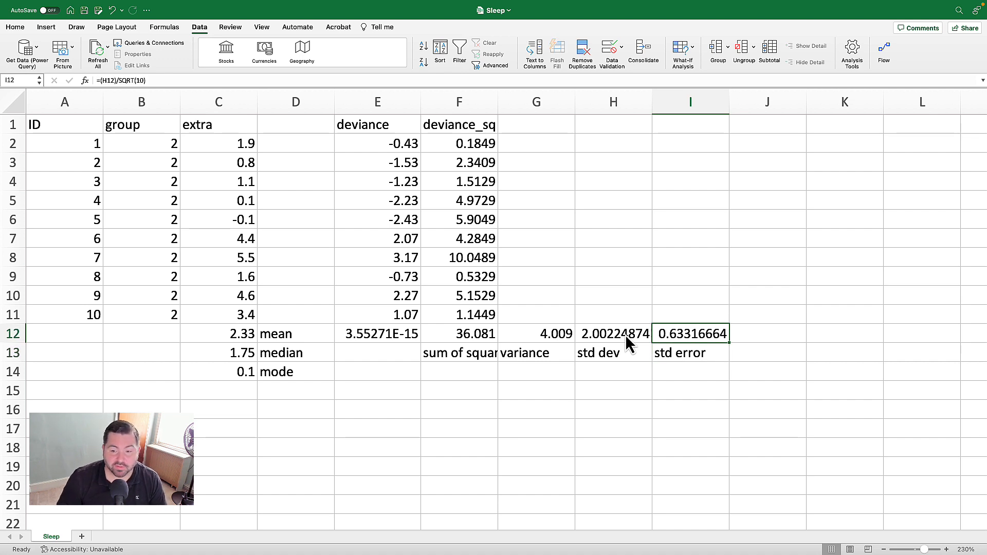
left_click(591, 388)
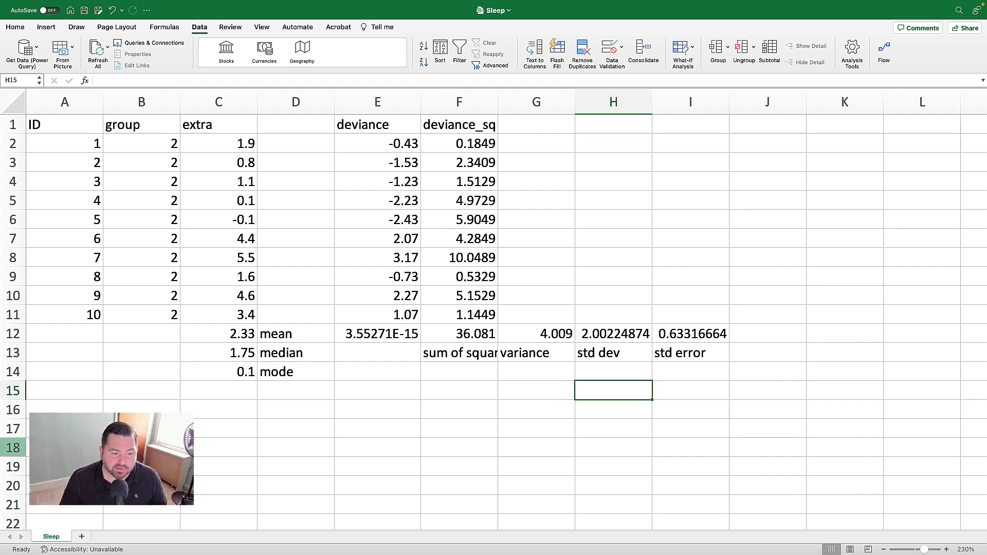
Step: Add a new sheet and copy the ID, group and extra data from A1:C11 of the Sleep sheet into its cell A1
left_click(82, 537)
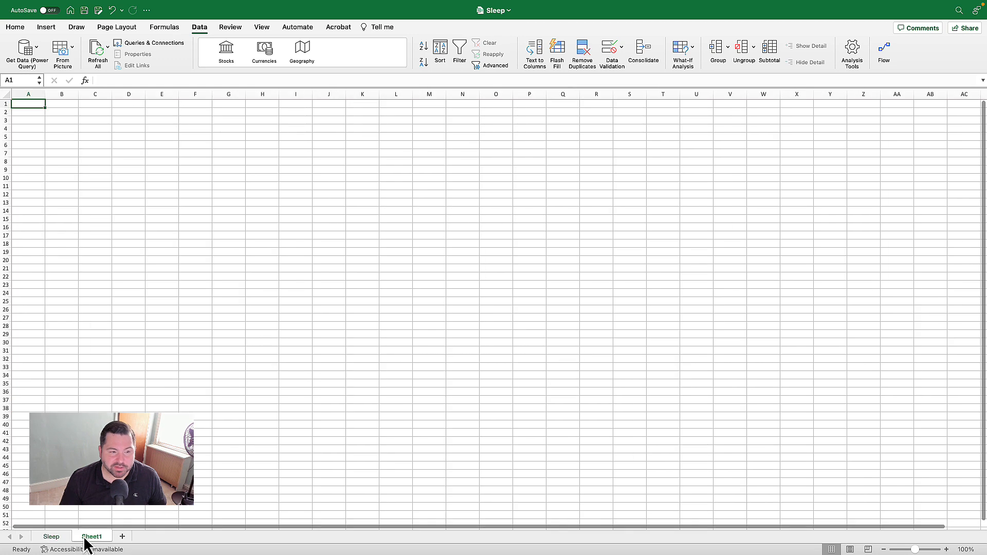
left_click(51, 537)
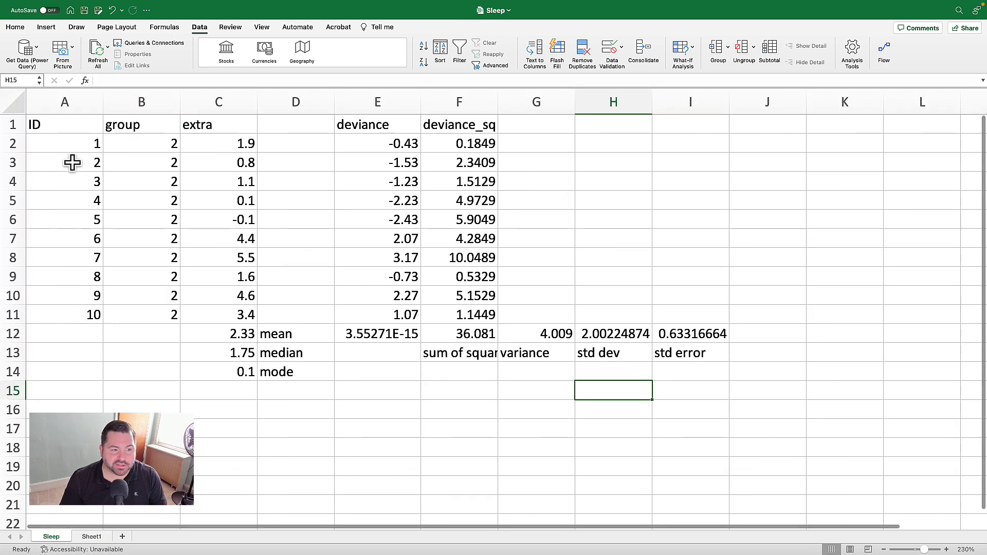
left_click_drag(80, 132, 232, 315)
key("super+c")
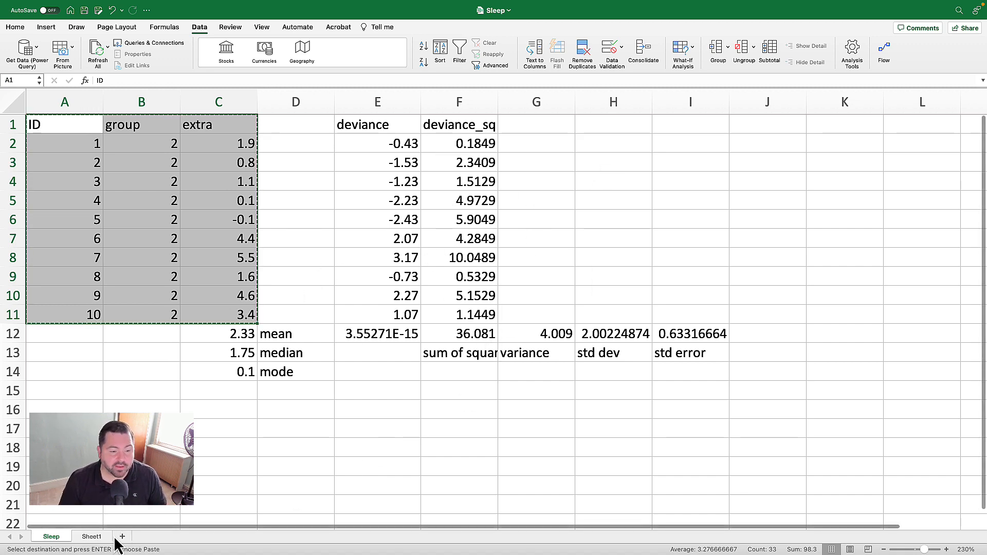
left_click(93, 536)
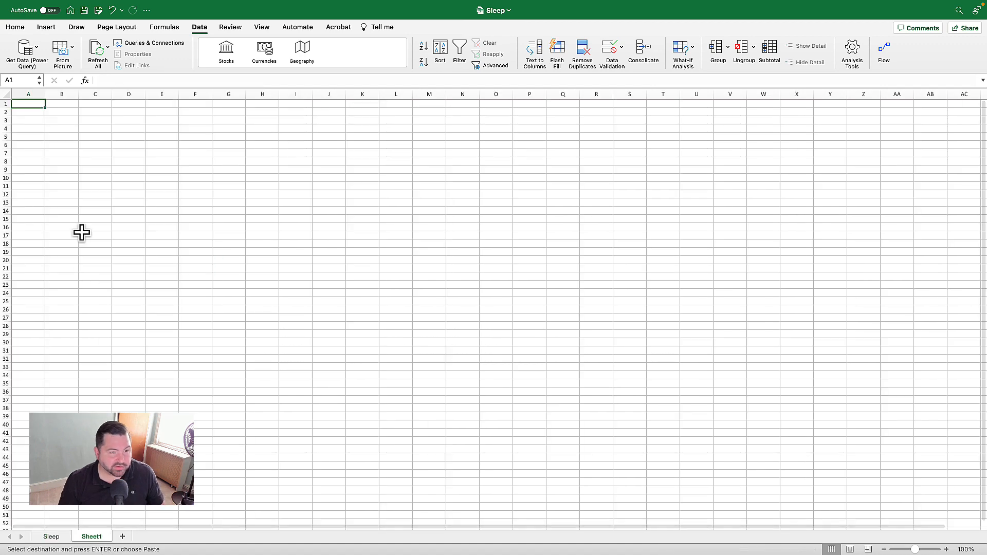
key("super+v")
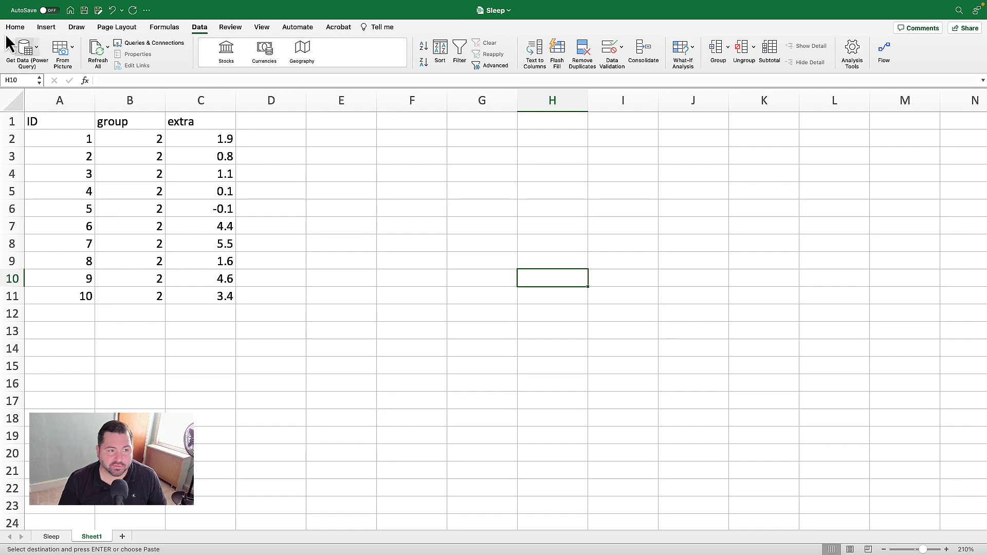
Step: Save only the active sheet to the Desktop as Sleep in CSV UTF-8 (Comma delimited) format
left_click(36, 5)
mouse_move(60, 5)
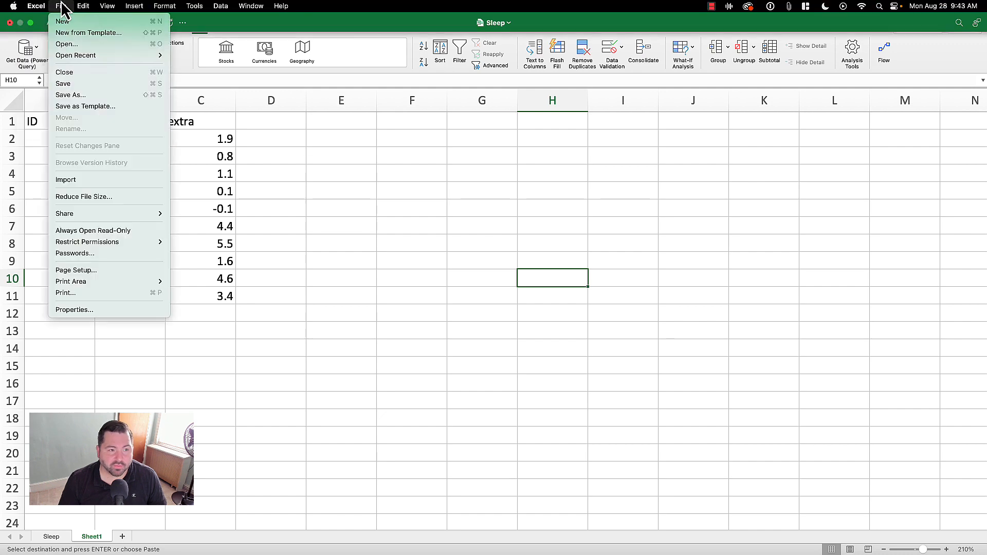
left_click(81, 94)
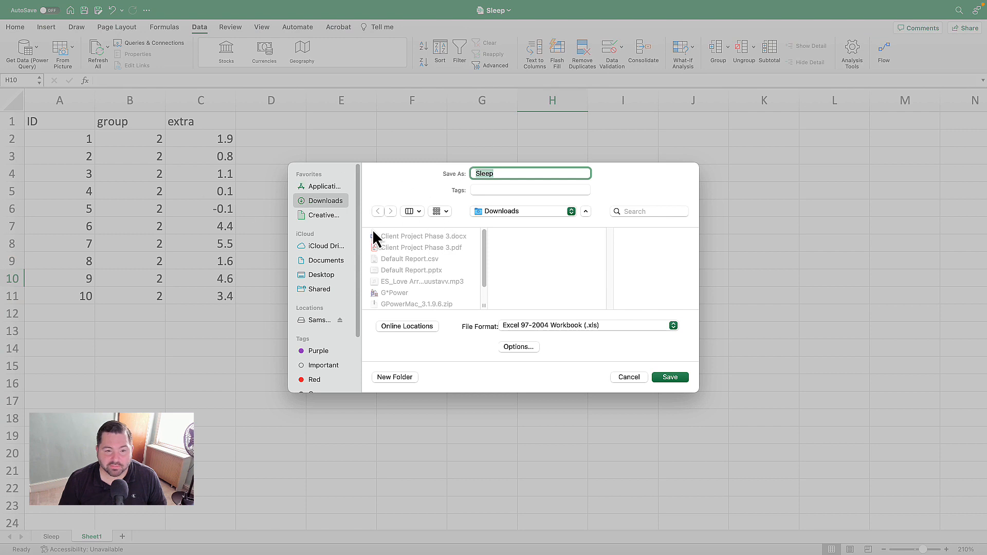
left_click(316, 273)
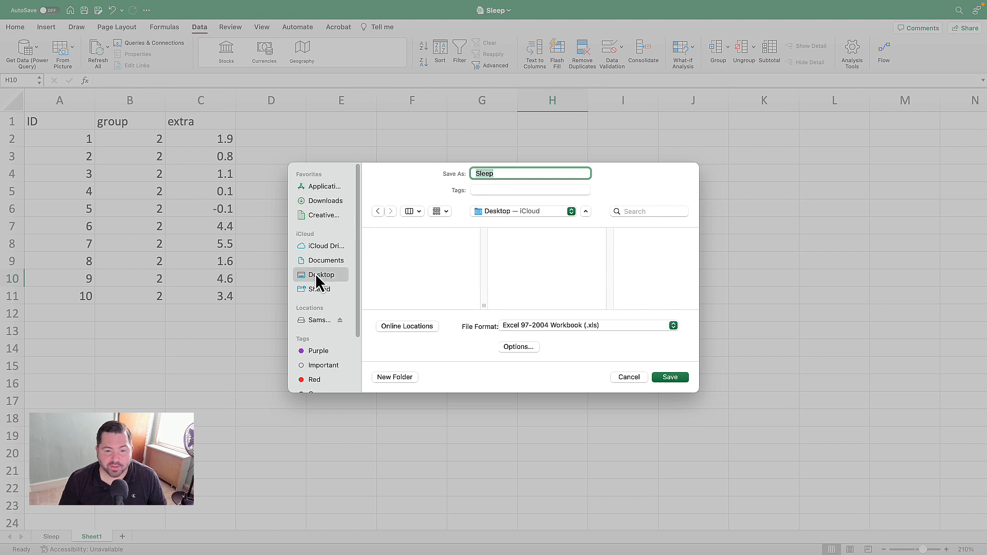
left_click(603, 329)
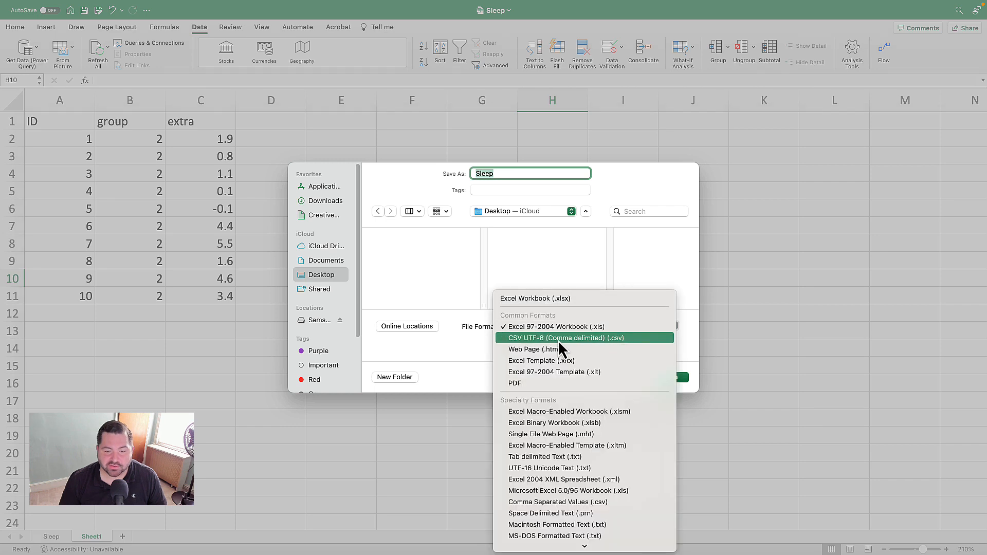
left_click(624, 341)
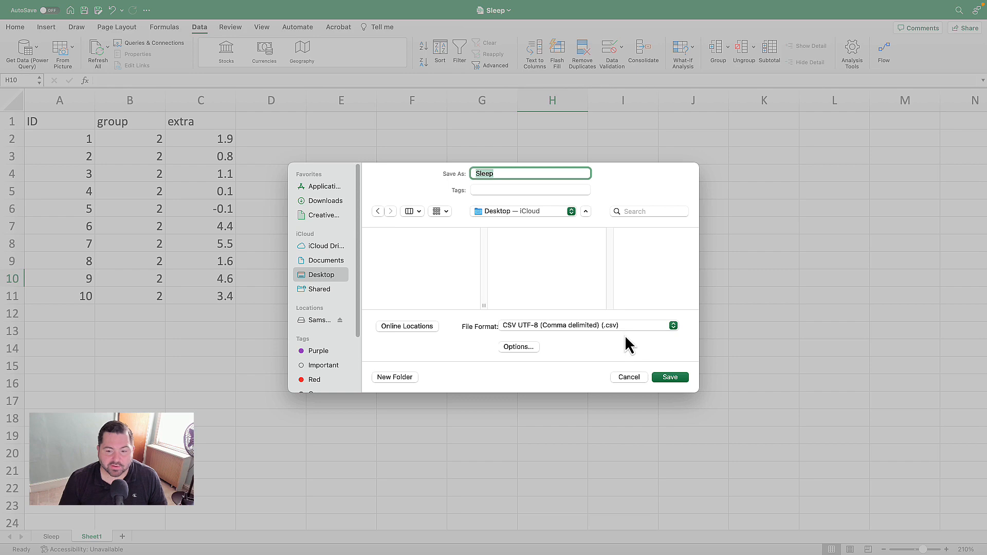
left_click(667, 378)
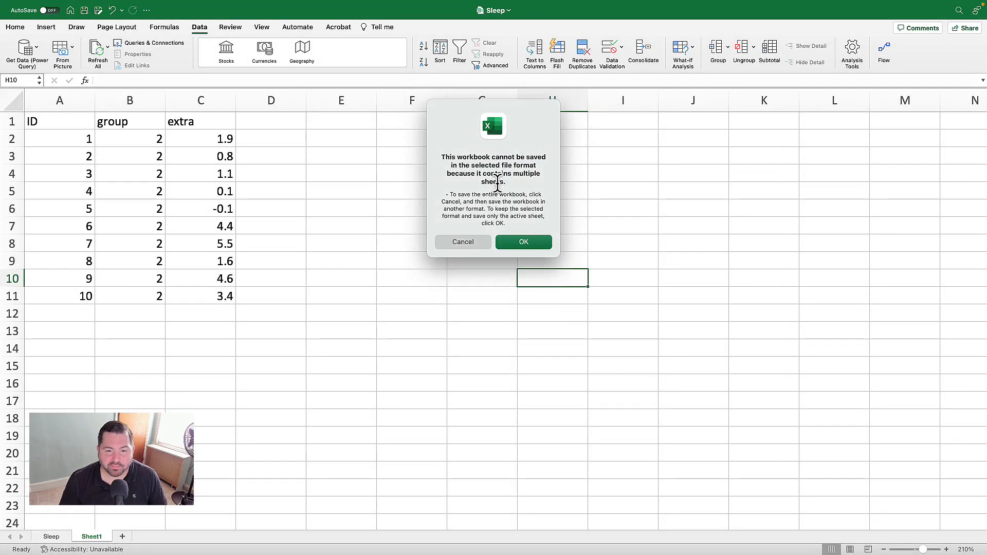
left_click(517, 246)
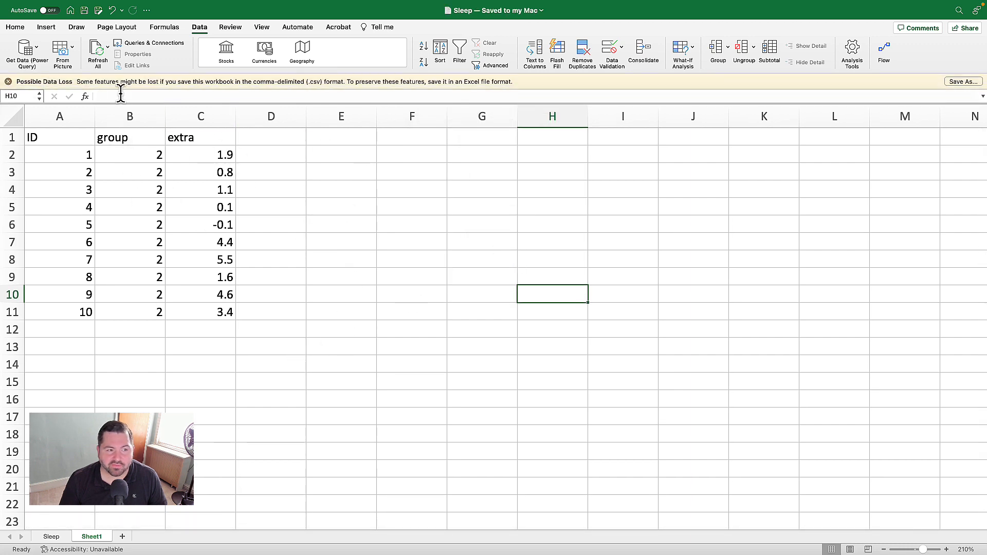
left_click(51, 536)
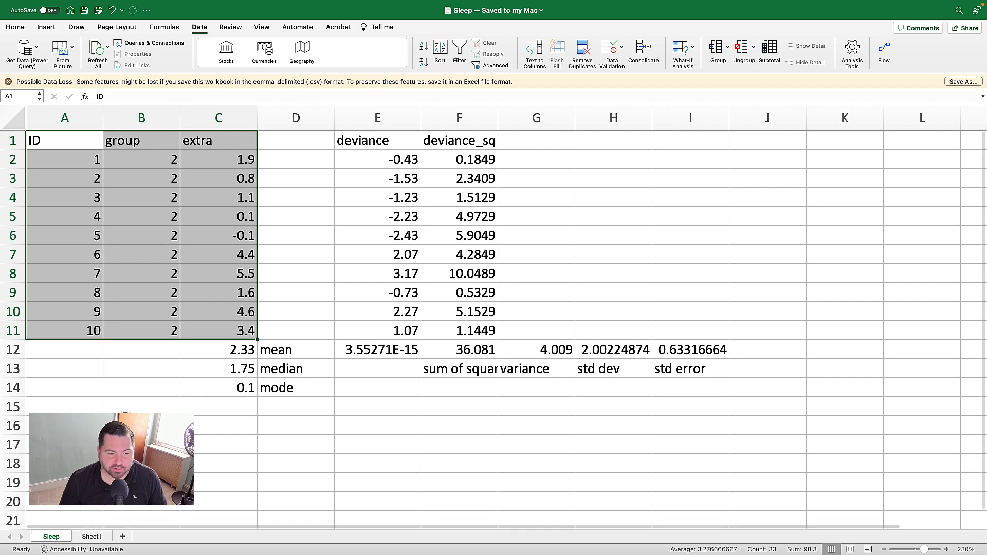
right_click(63, 539)
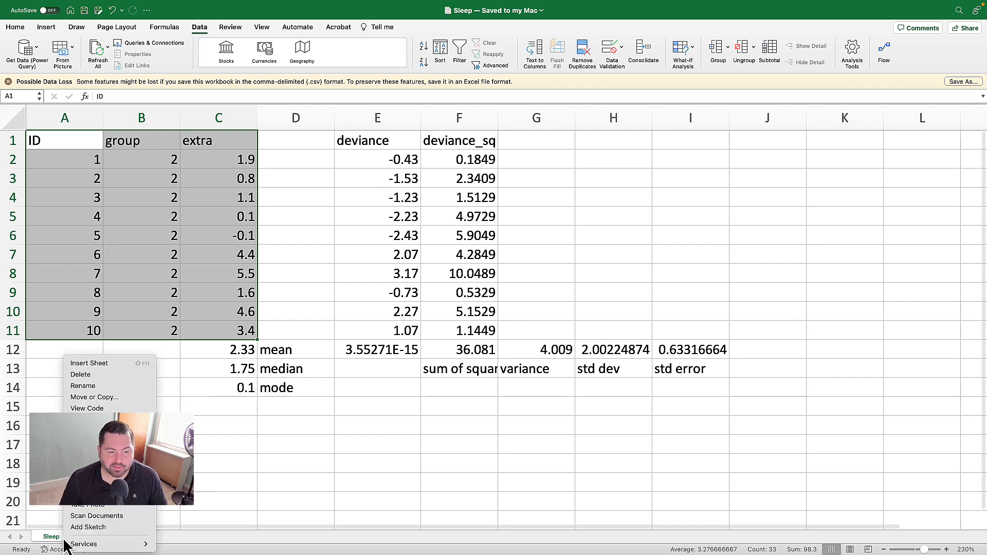
left_click(81, 378)
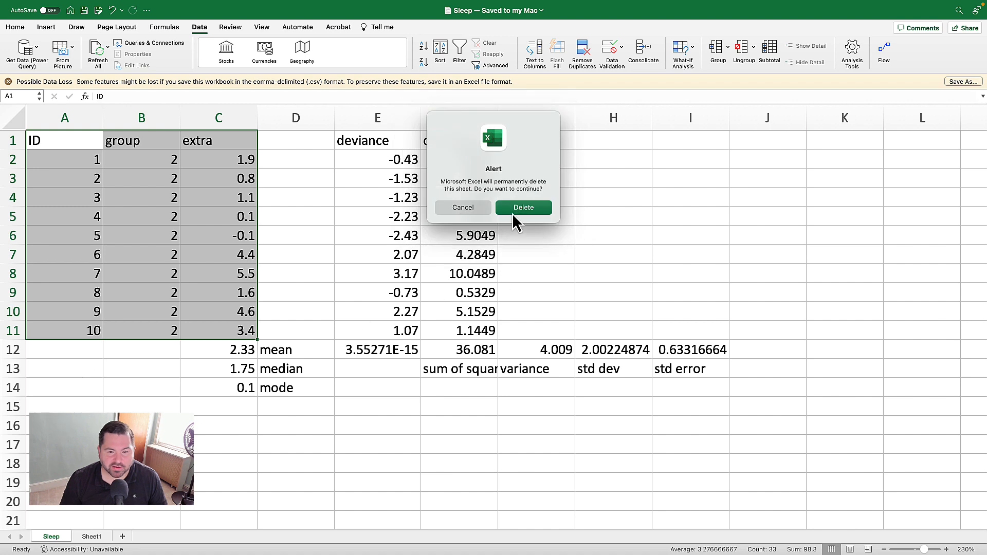
left_click(465, 208)
left_click(231, 445)
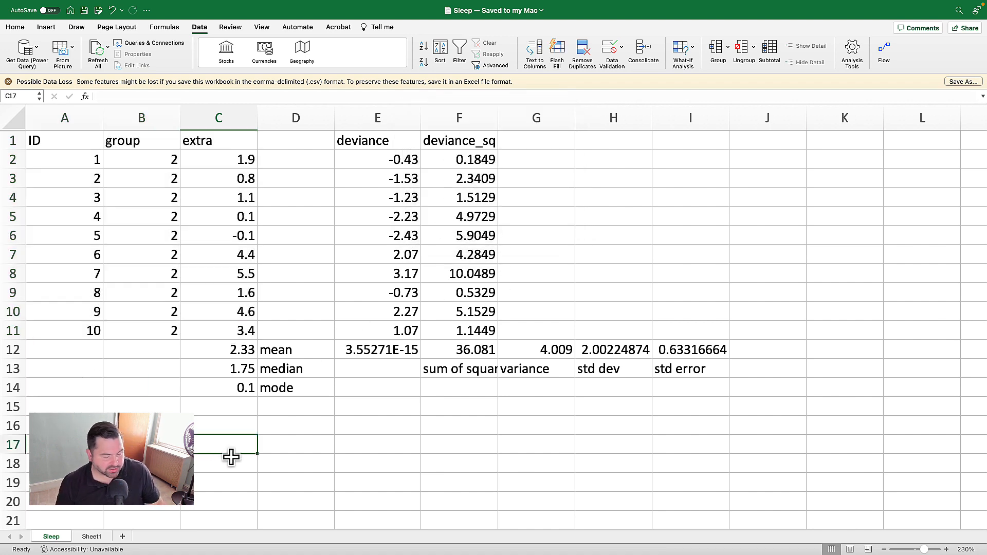
Step: Capture a screenshot of the Sleep sheet's data and calculations, and delete that sheet from the workbook
key("super+shift+4")
left_click_drag(20, 111, 771, 461)
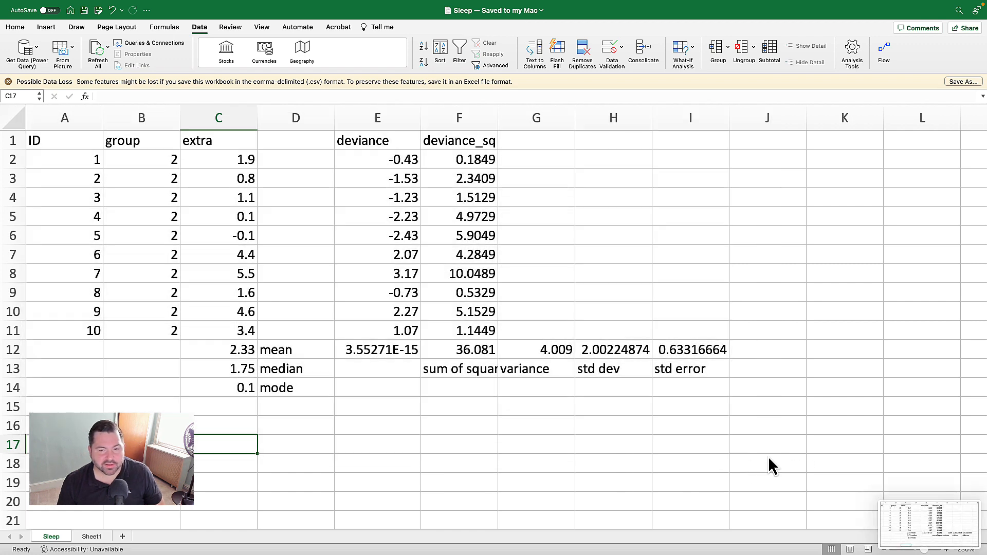
right_click(59, 537)
left_click(81, 374)
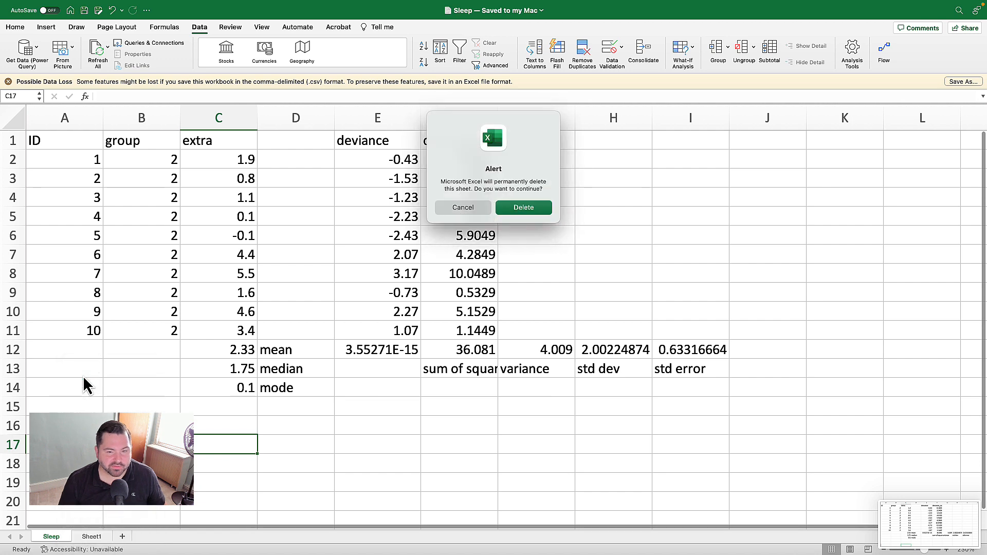
left_click(524, 207)
left_click(286, 327)
Step: Save the remaining raw data sheet to the Desktop as Sleep in CSV UTF-8 (Comma delimited) format, replacing the existing file
mouse_move(161, 2)
left_click(61, 6)
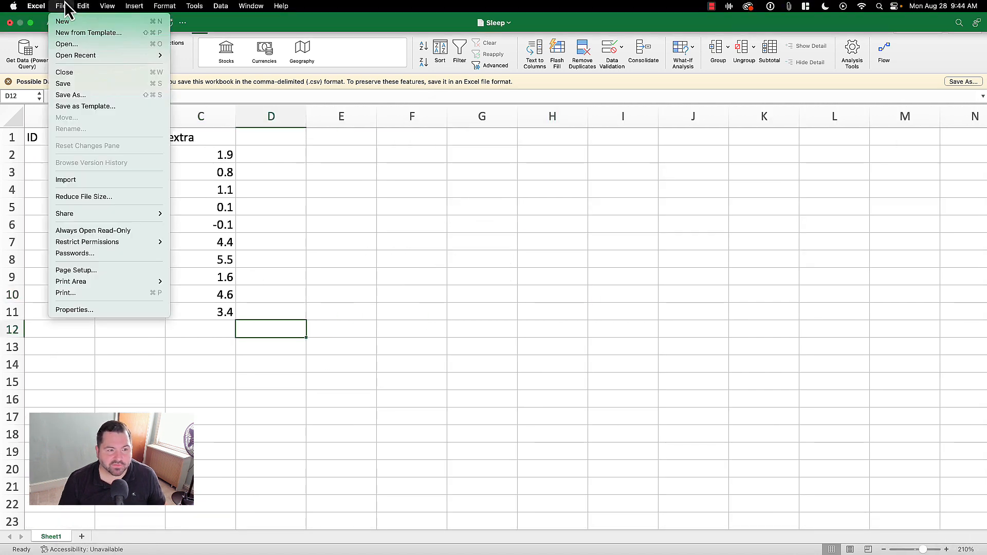
left_click(83, 96)
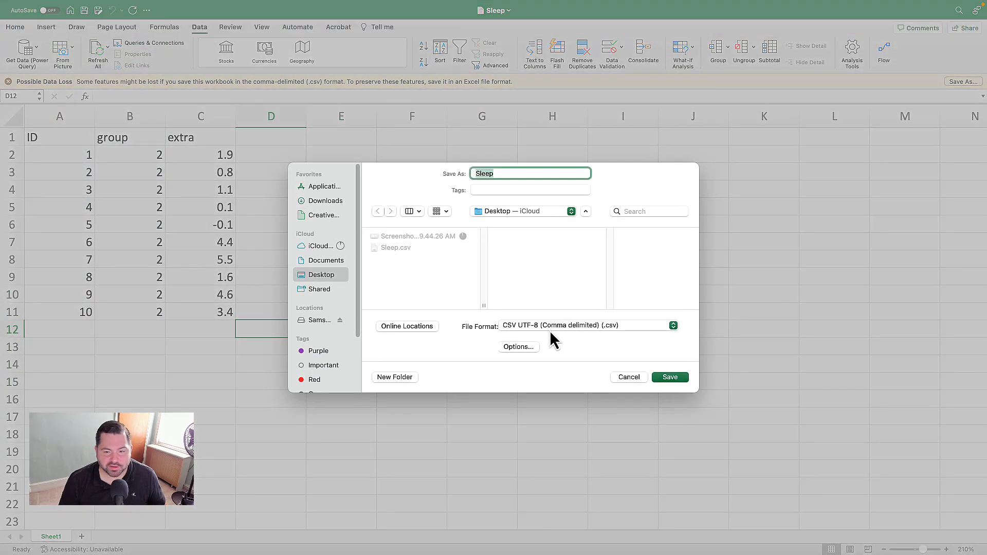
left_click(673, 377)
left_click(521, 328)
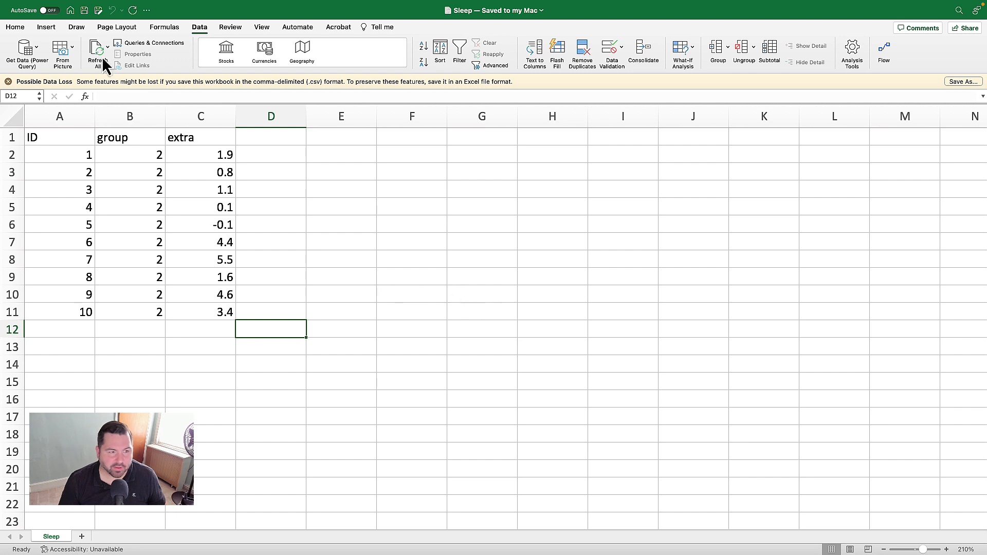
Step: Exit full screen and clear the desktop by minimising the Excel, PowerPoint and Finder windows and closing the old JASP data window
mouse_move(23, 20)
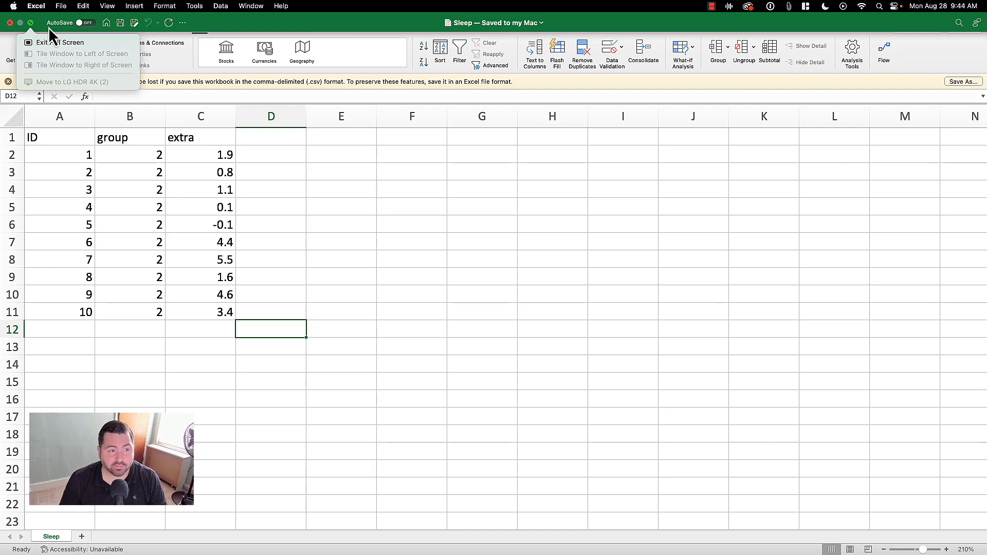
left_click(29, 27)
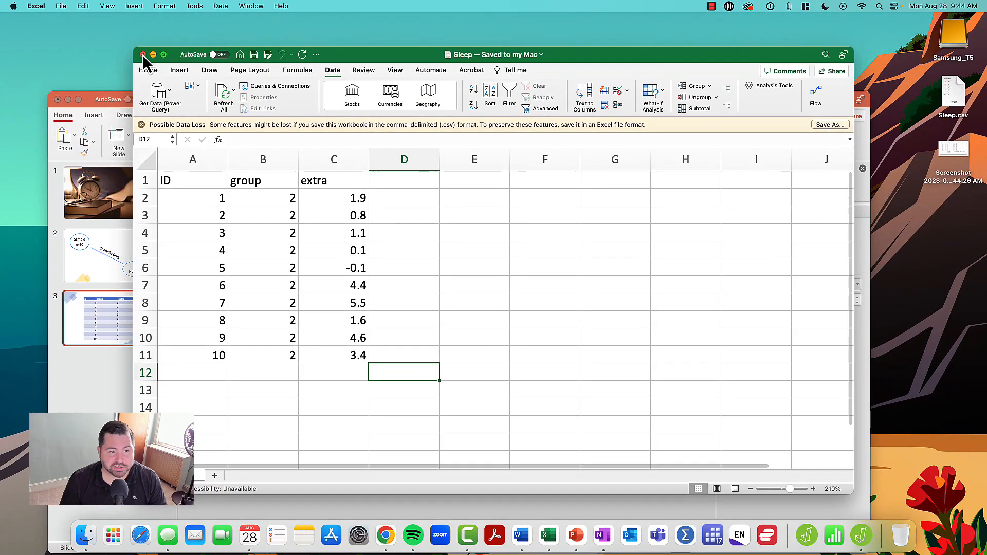
left_click(154, 54)
left_click(68, 98)
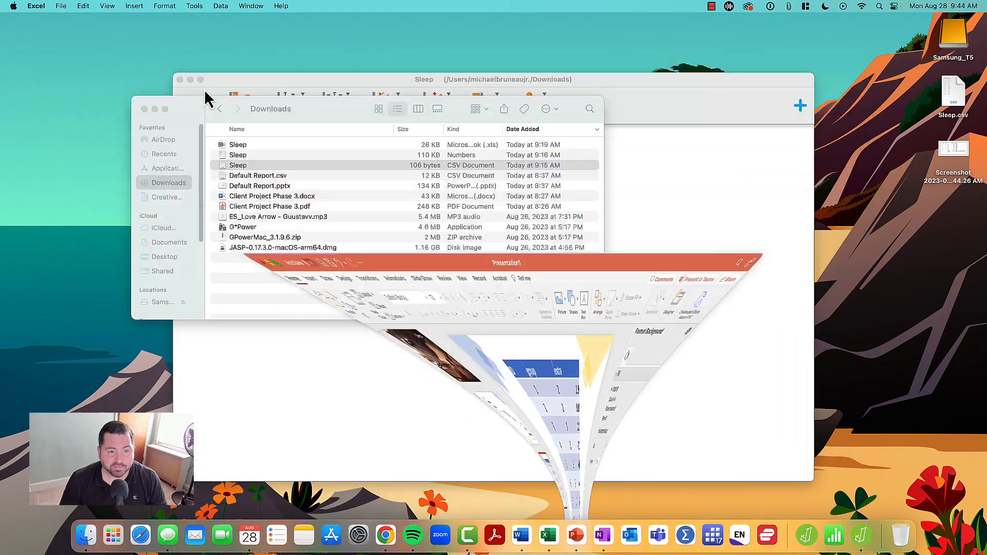
left_click(154, 109)
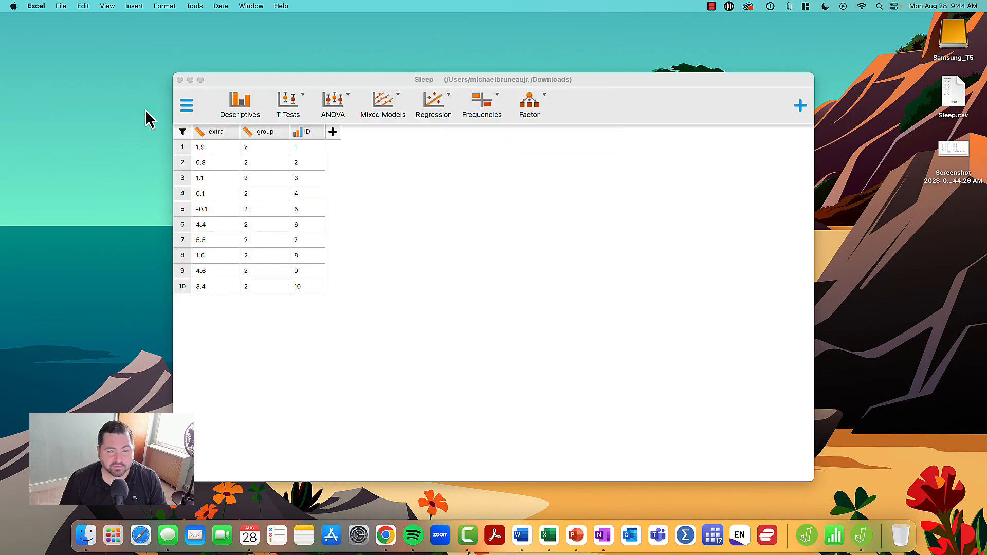
left_click(180, 80)
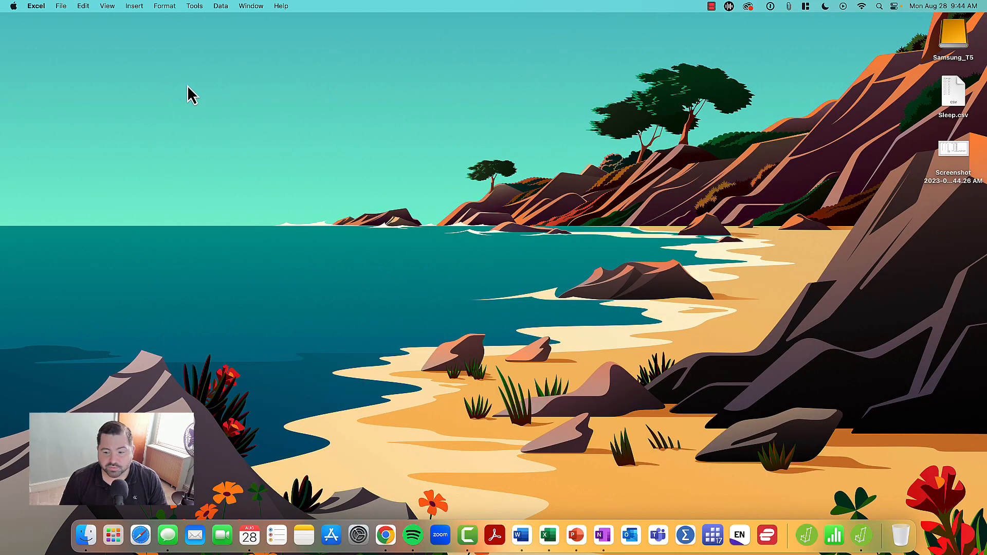
Step: Switch to JASP and open Sleep.csv from the Desktop folder, allowing access to that folder
left_click(868, 539)
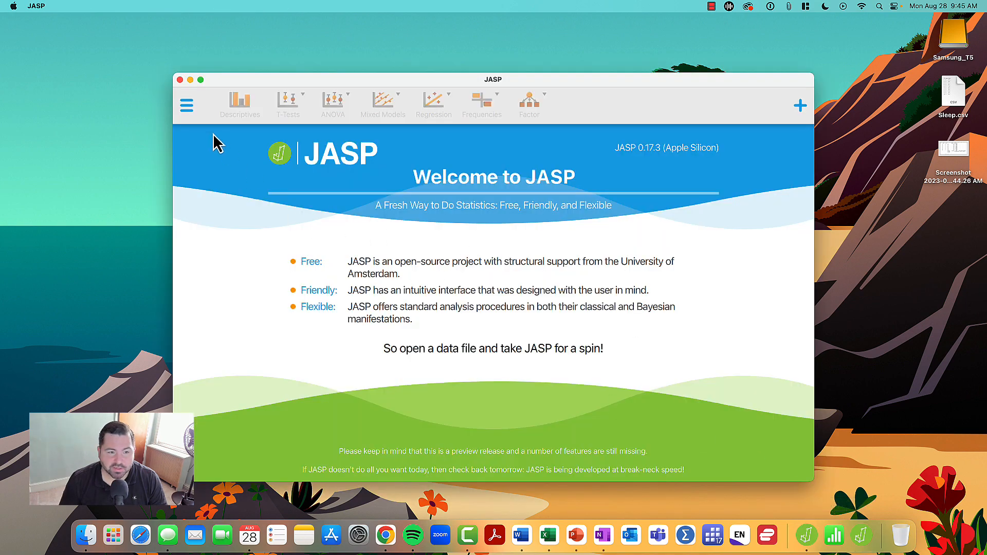
left_click(188, 111)
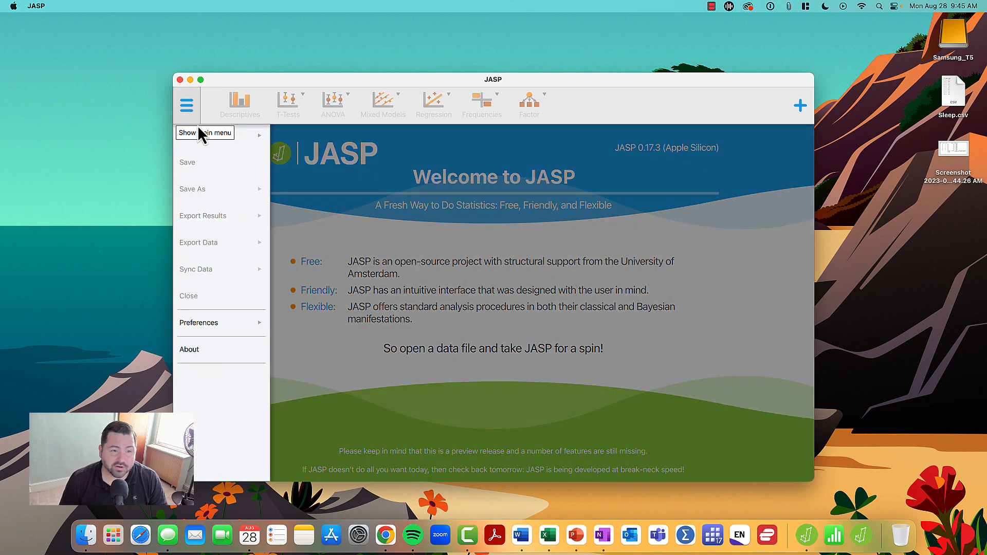
left_click(201, 137)
left_click(303, 177)
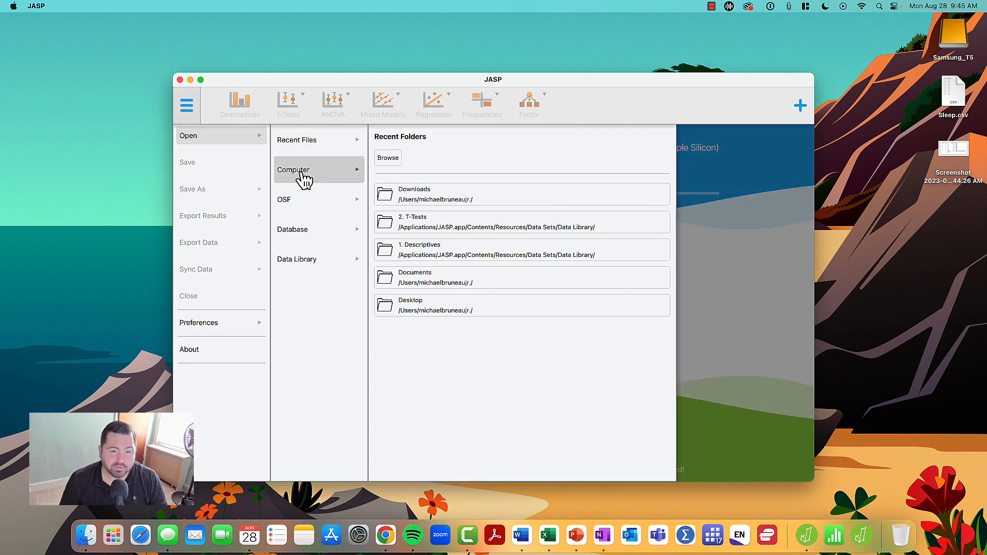
left_click(423, 311)
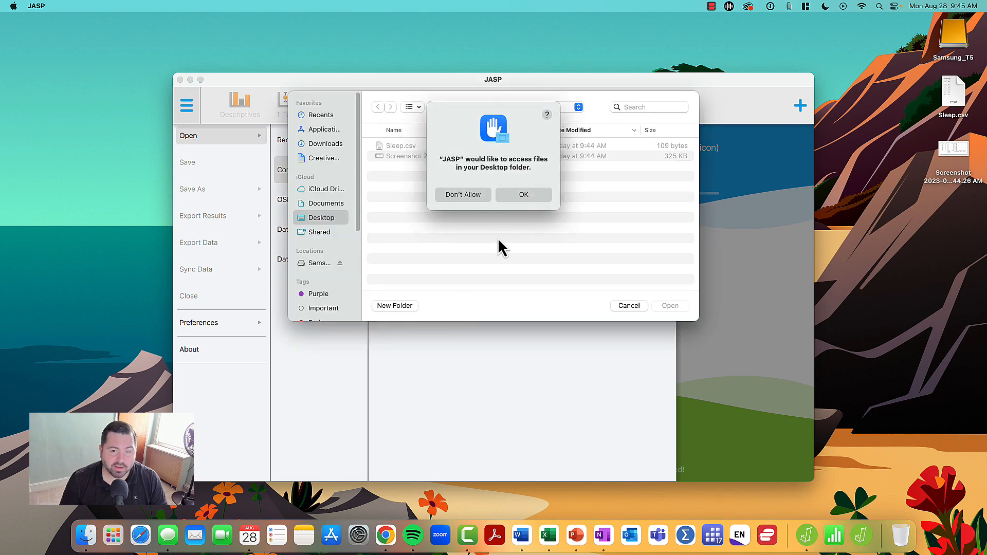
left_click(525, 199)
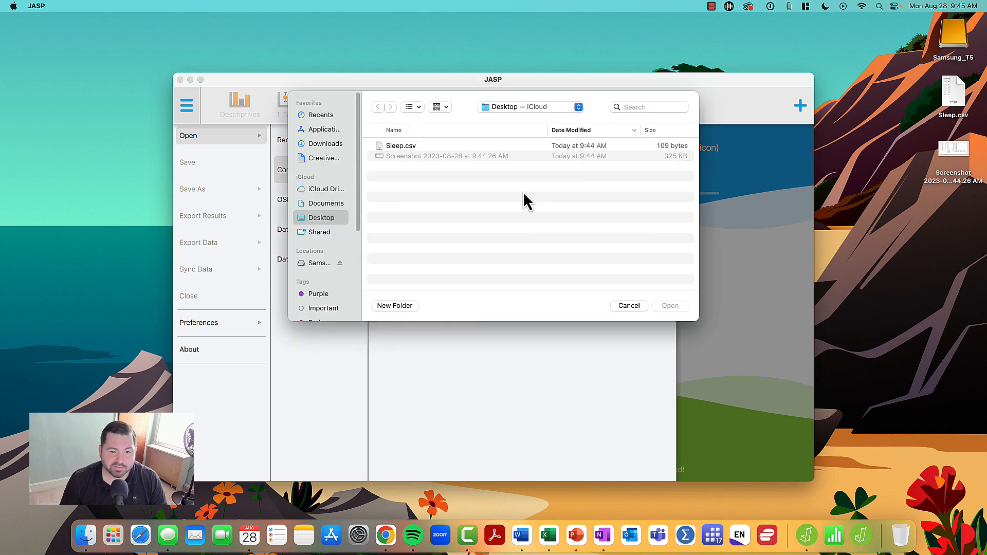
left_click(402, 147)
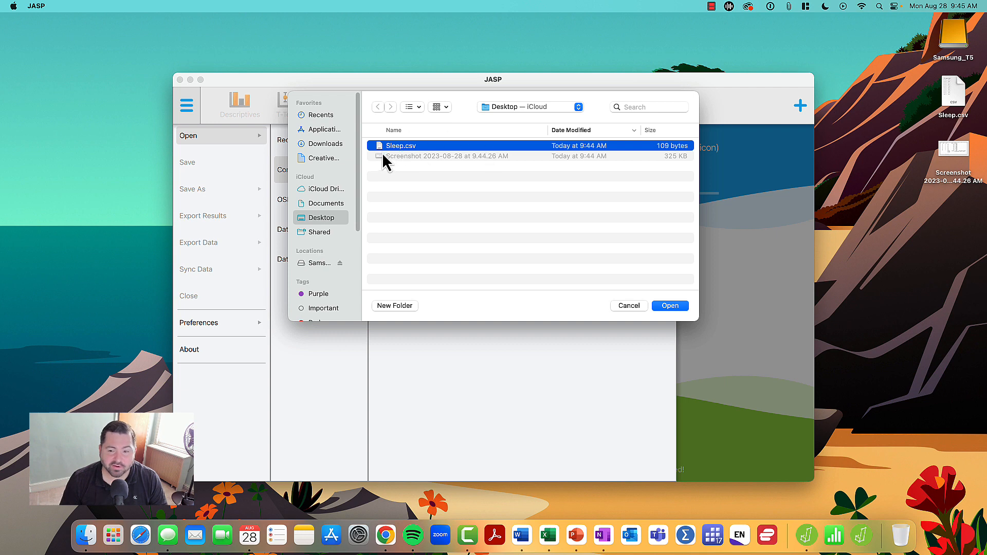
left_click(672, 305)
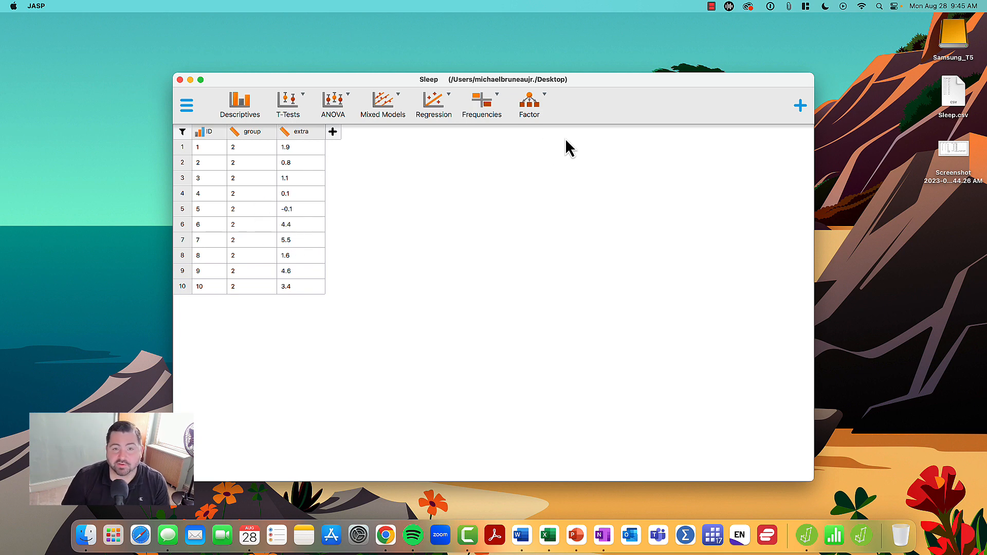
Step: Start a Descriptive Statistics analysis with extra as its variable
left_click_drag(543, 85, 425, 61)
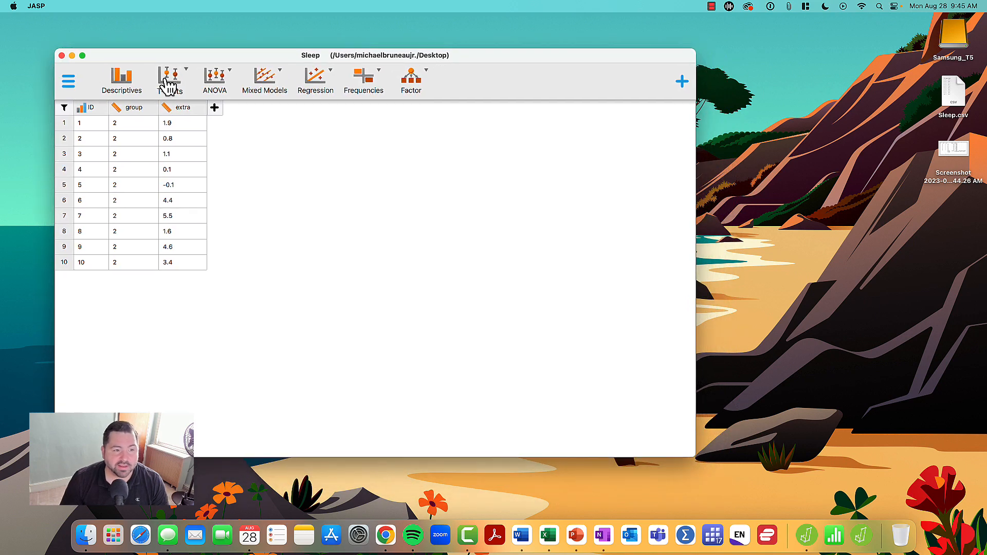
left_click(129, 82)
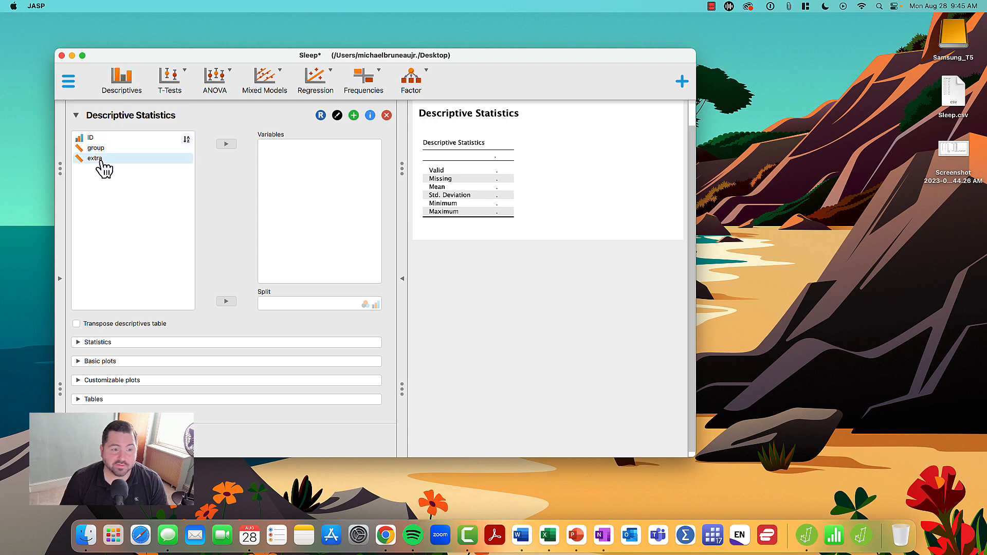
left_click(104, 167)
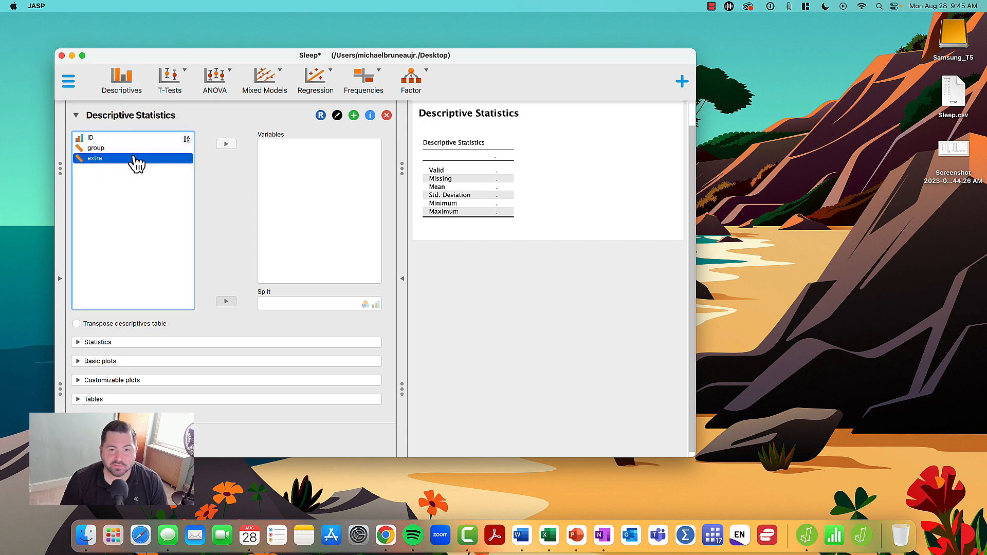
left_click(227, 145)
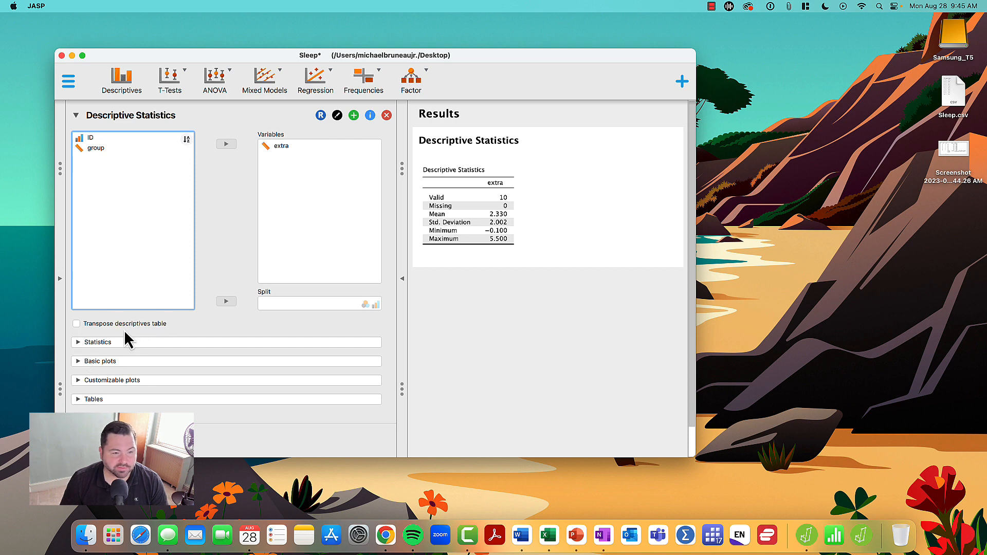
Step: Add the median, mode, variance, range and S.E. mean to the descriptive statistics for extra
left_click(79, 343)
scroll(111, 344, "up", 10)
scroll(111, 339, "down", 10)
scroll(113, 339, "up", 3)
left_click(98, 203)
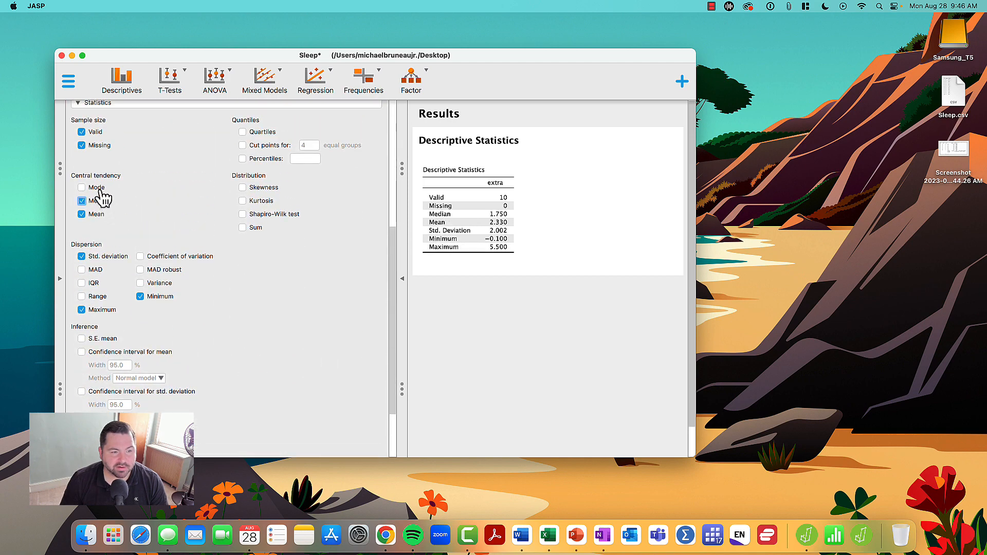
left_click(97, 190)
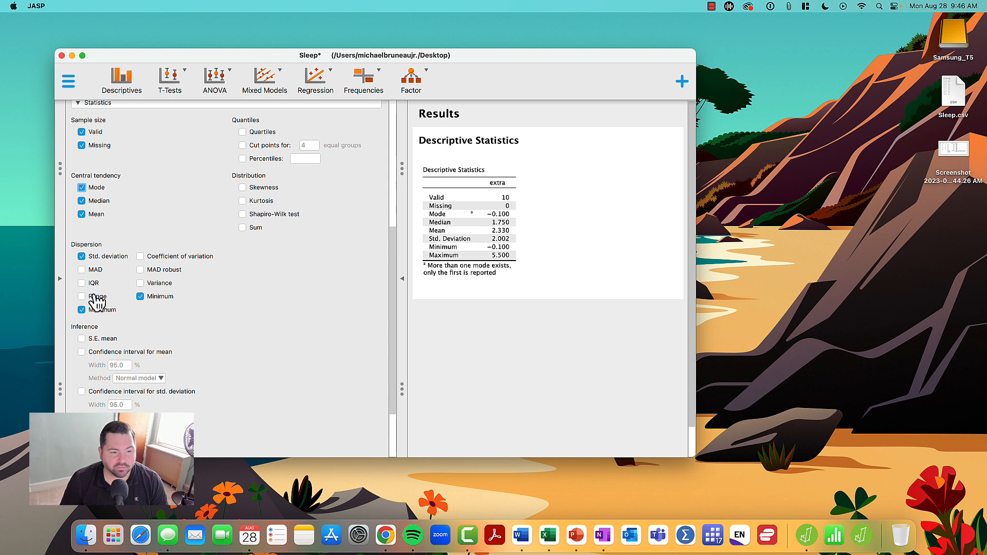
left_click(146, 286)
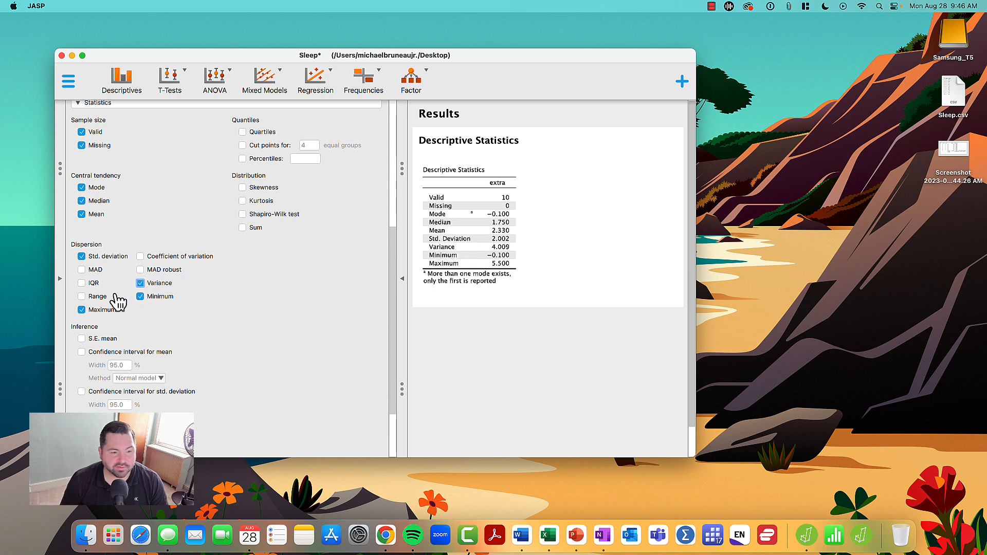
left_click(106, 304)
left_click(96, 341)
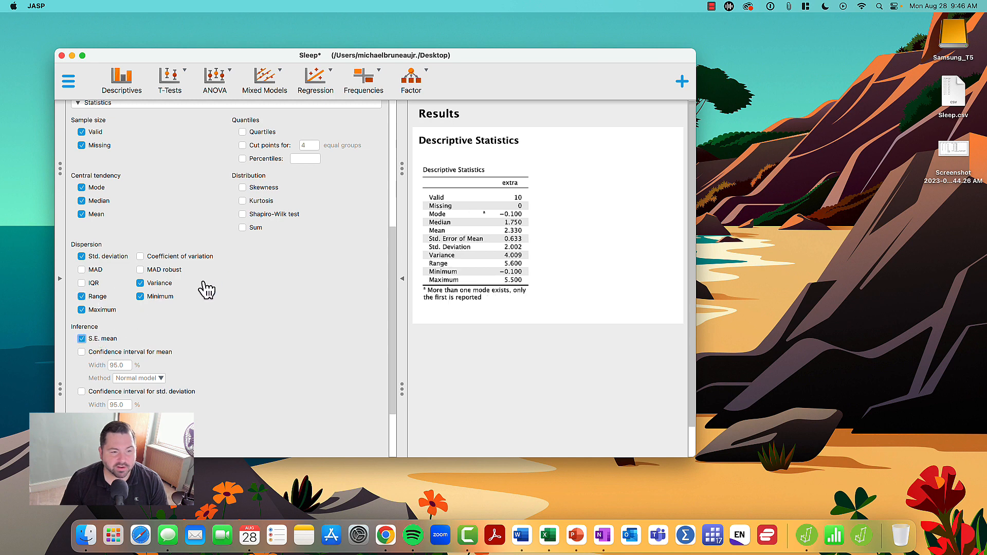
Step: Hide the analysis options and open the desktop screenshot of the spreadsheet calculations beside the JASP results for comparison
scroll(200, 287, "down", 3)
scroll(196, 291, "up", 10)
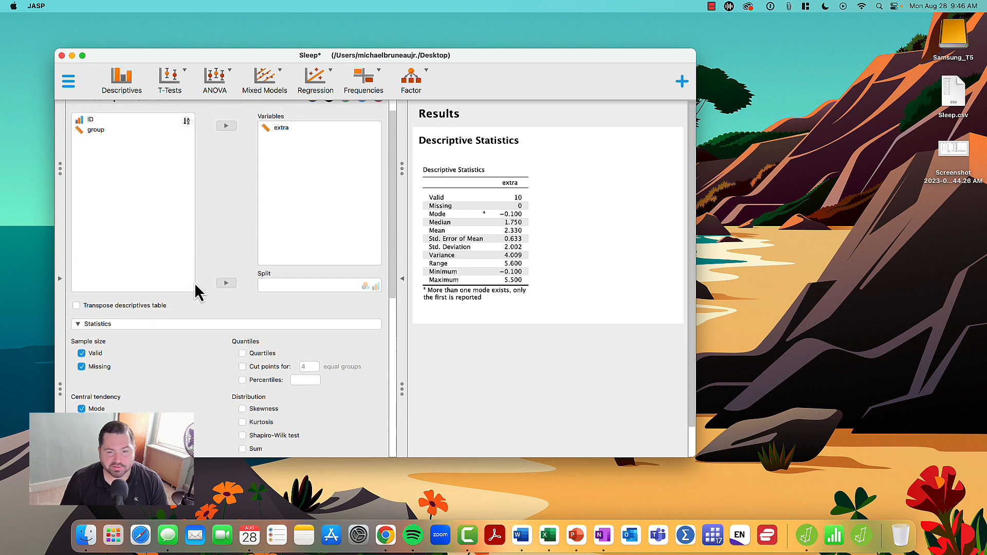
left_click(402, 280)
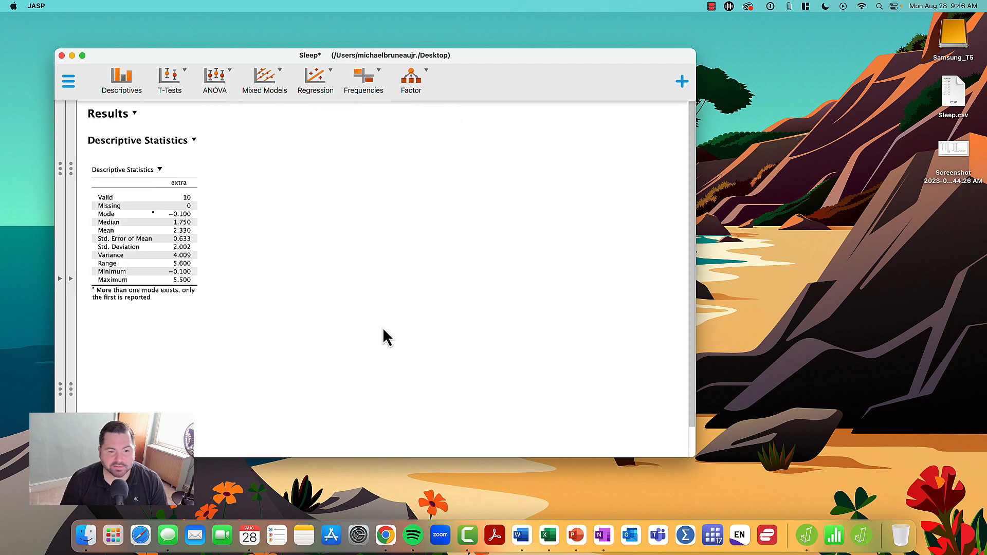
left_click(950, 160)
double_click(950, 160)
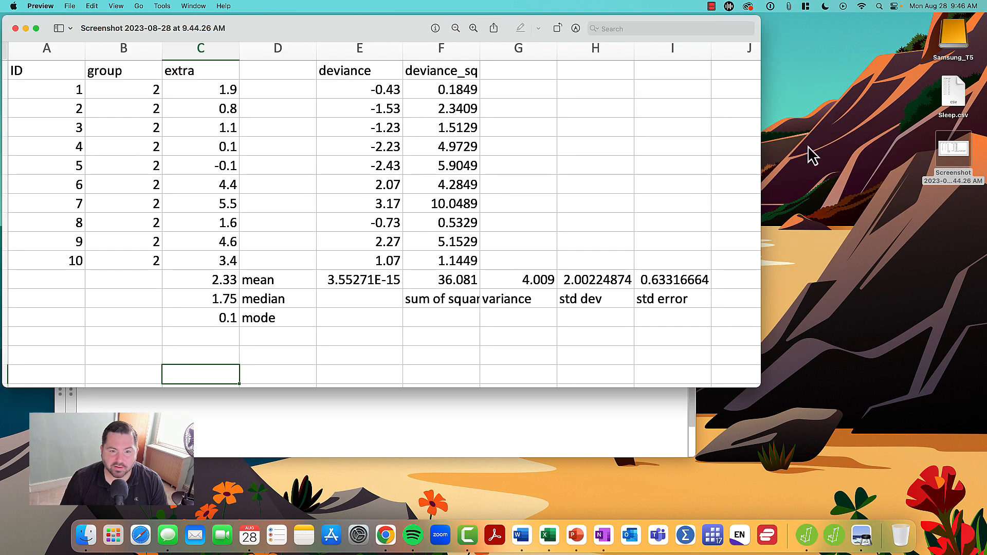
left_click_drag(354, 26, 573, 54)
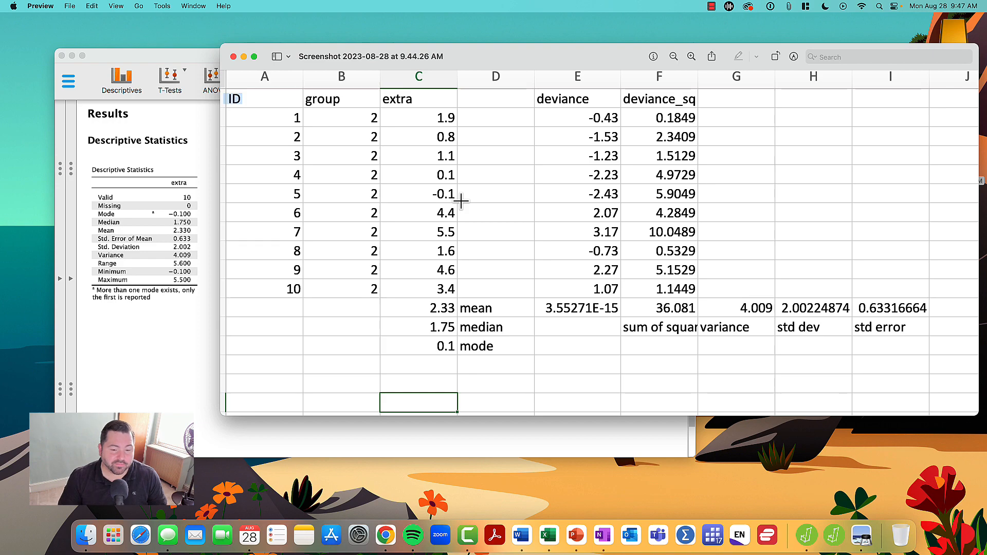
Step: Switch to PowerPoint and show slide 2 with the Soporific Drug diagram, moving its window higher on the desktop
left_click(576, 535)
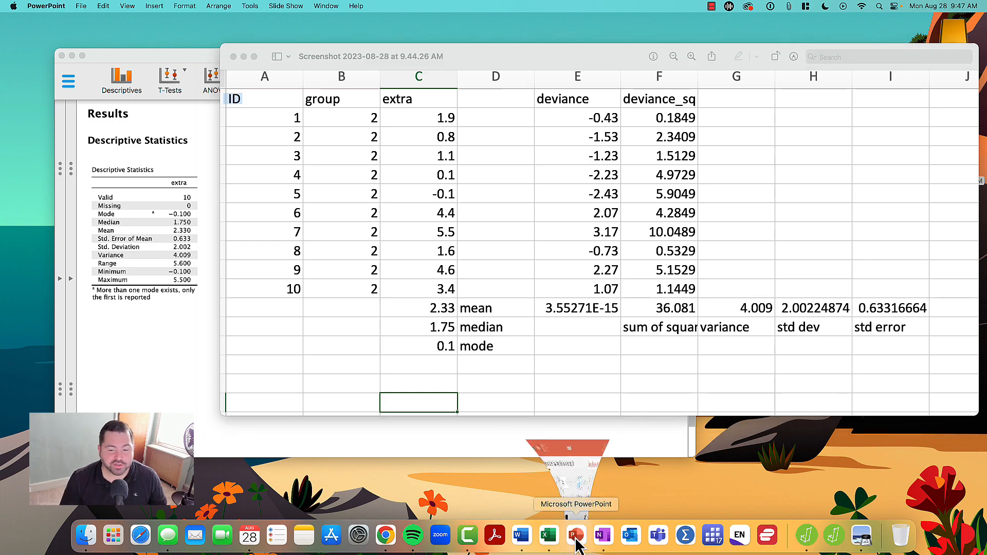
left_click(76, 245)
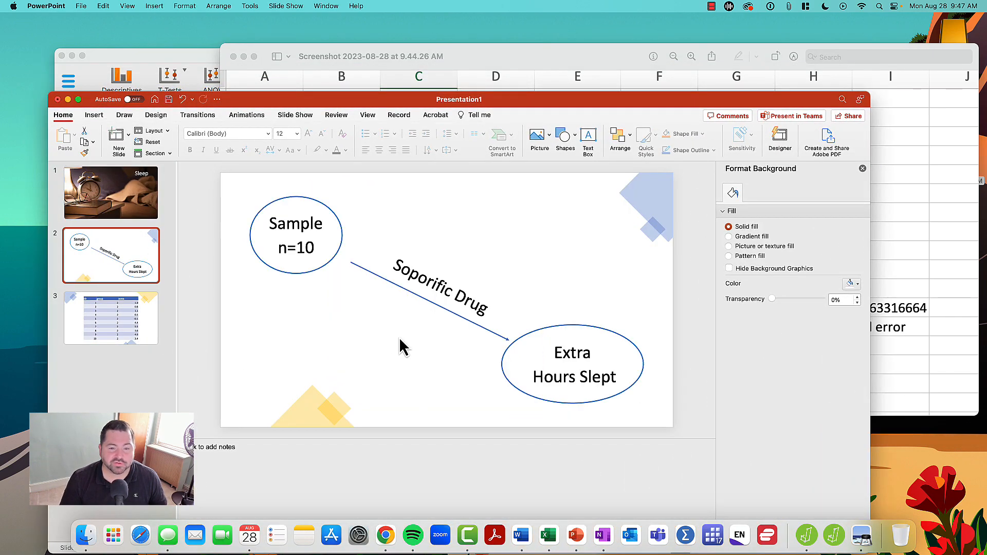
left_click_drag(513, 106, 544, 63)
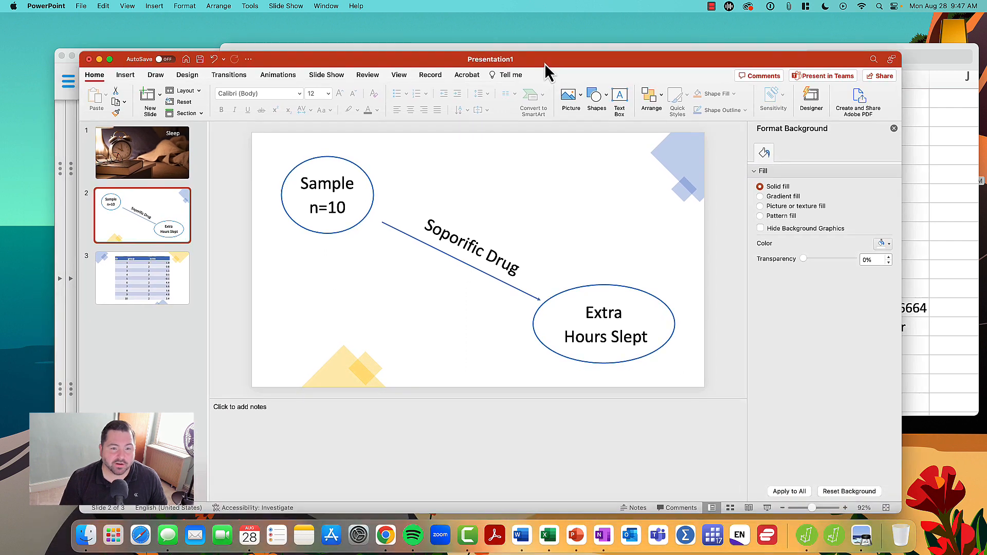